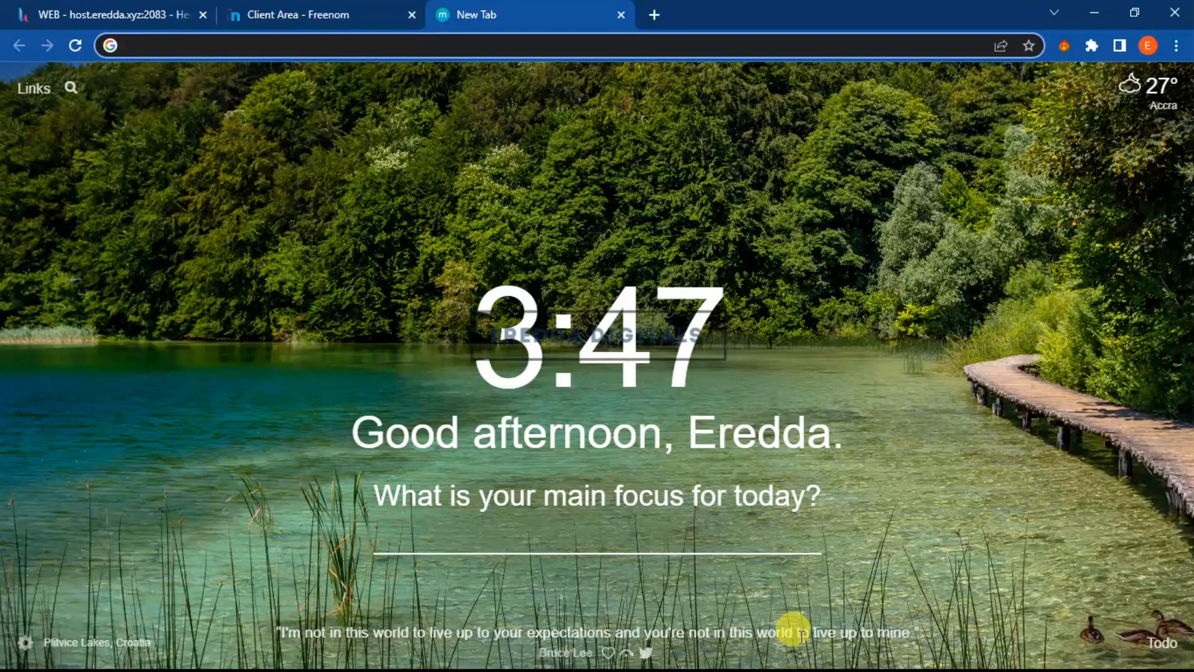
Enter the example address course.eredda.com in the new tab, then discard it by closing that tab
type("course.eredda.com")
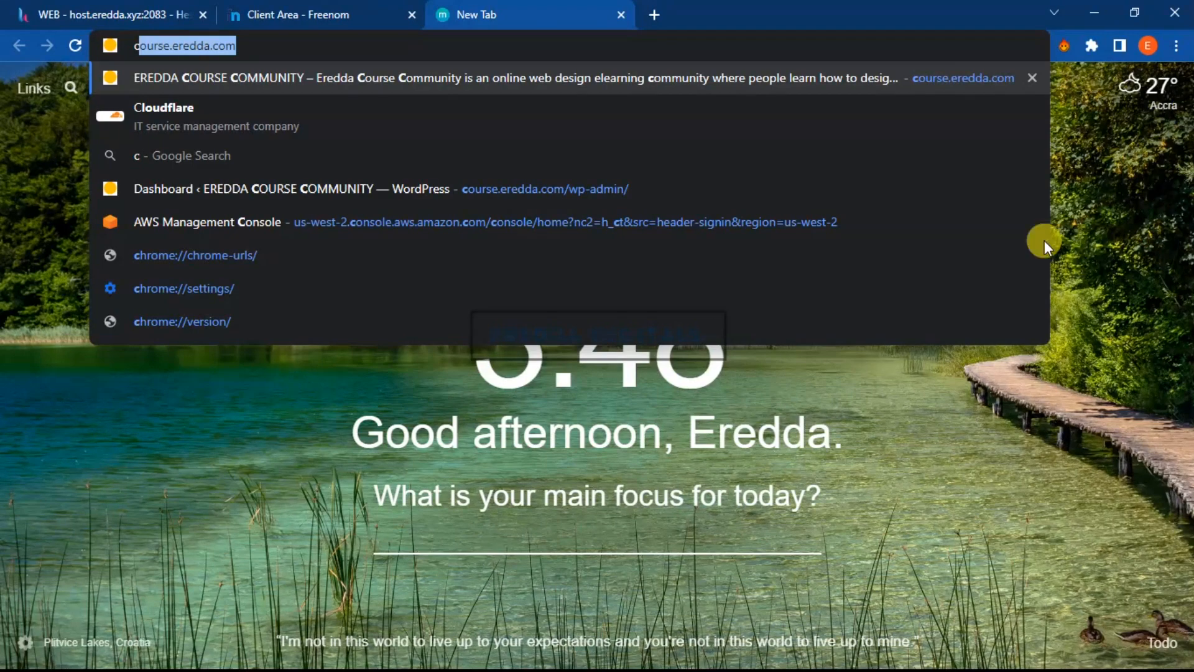
left_click(619, 13)
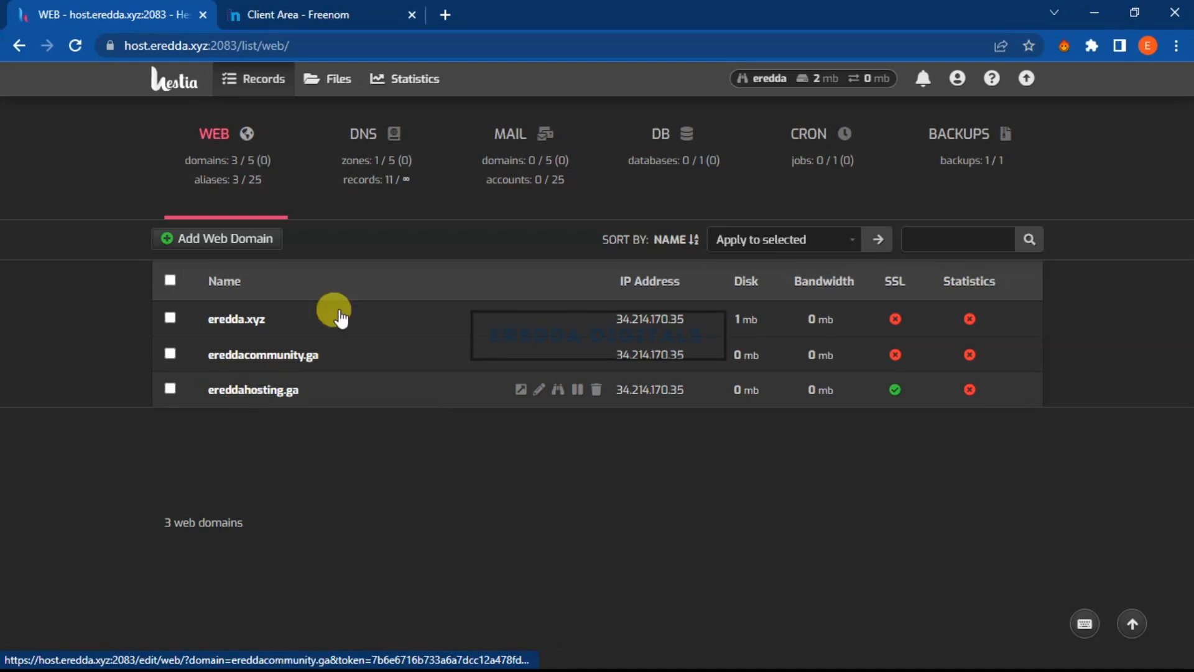
Open the DNS records of ereddahosting.ga and copy the IP address of the root (@) A record
left_click(372, 166)
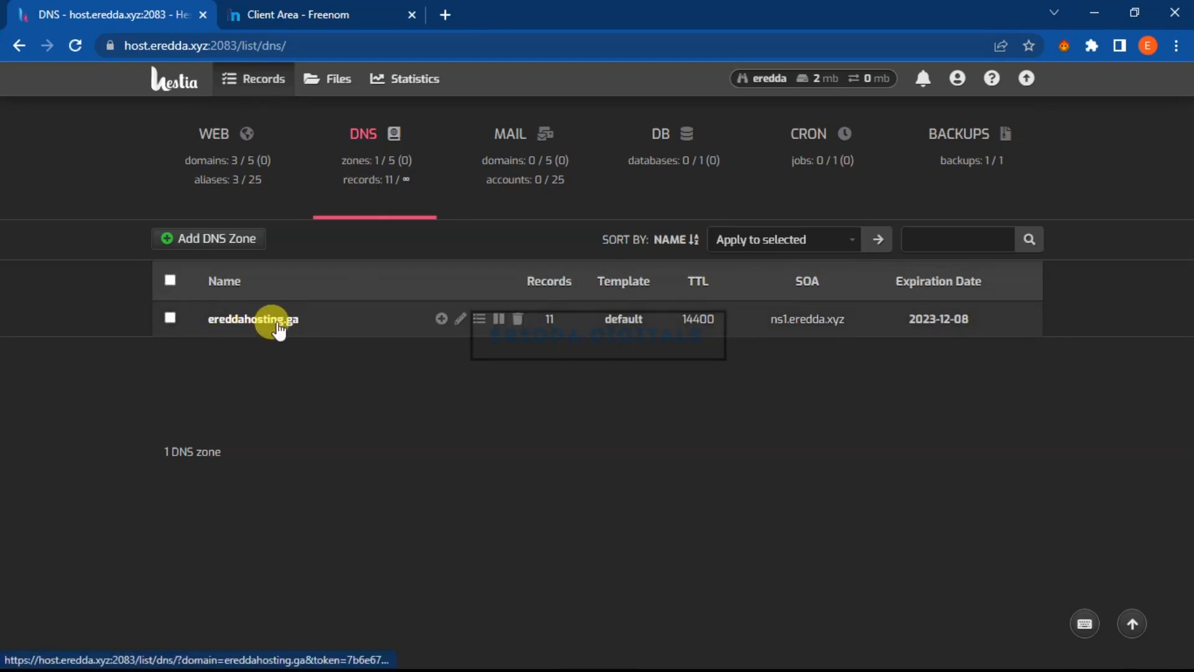
left_click(485, 319)
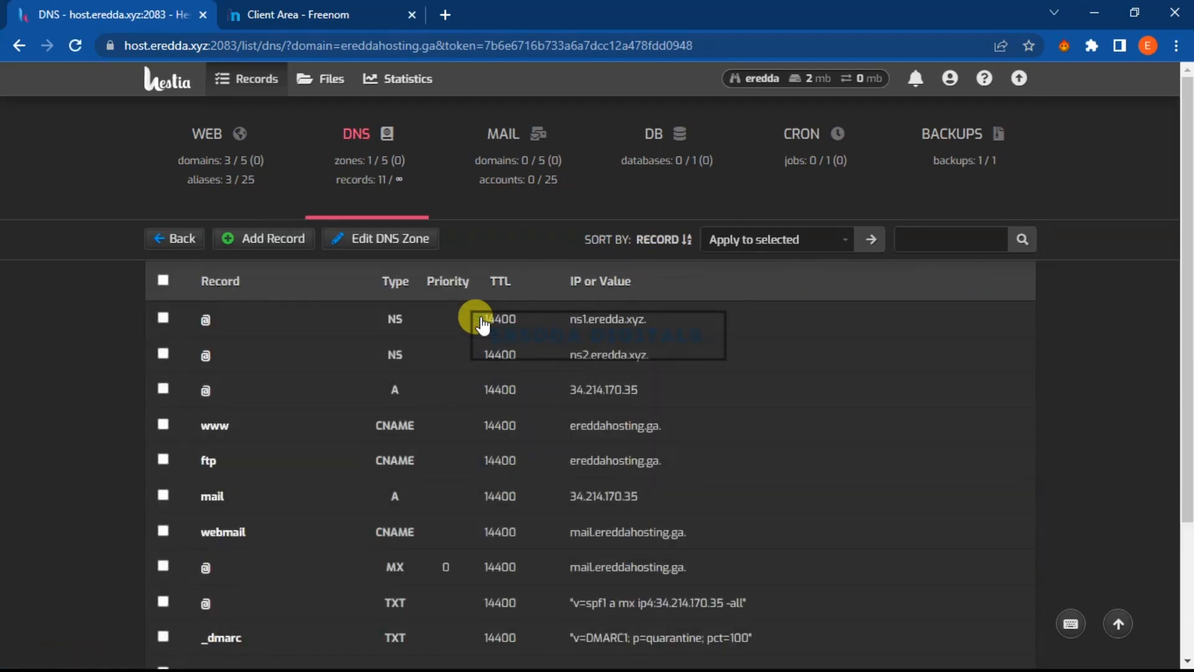
right_click(571, 393)
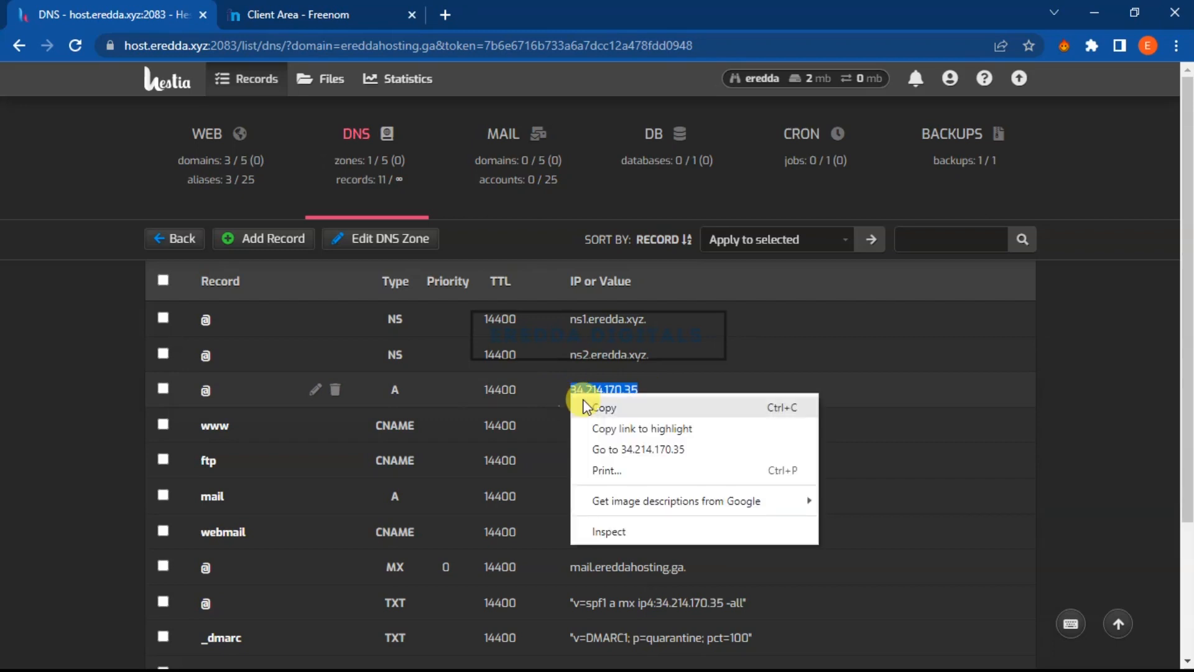
left_click(600, 407)
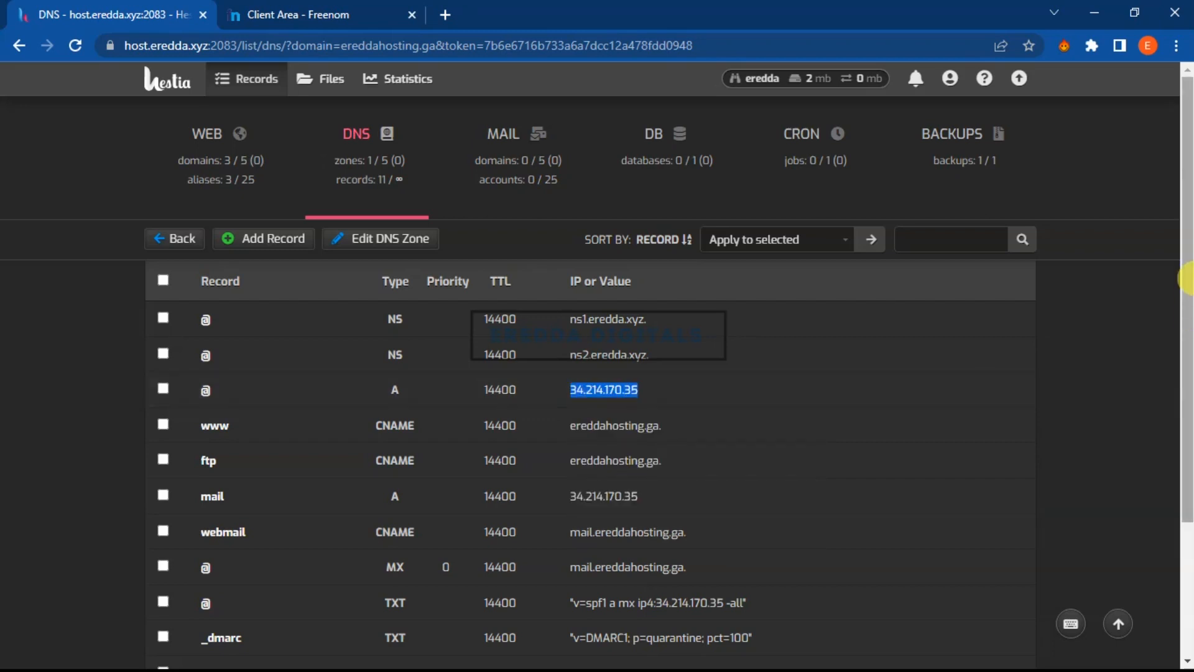
Add and save a DNS record named course for ereddahosting.ga, type A, pointing to 34.214.170.35
scroll(1186, 422, "down", 3)
left_click_drag(1184, 405, 1184, 234)
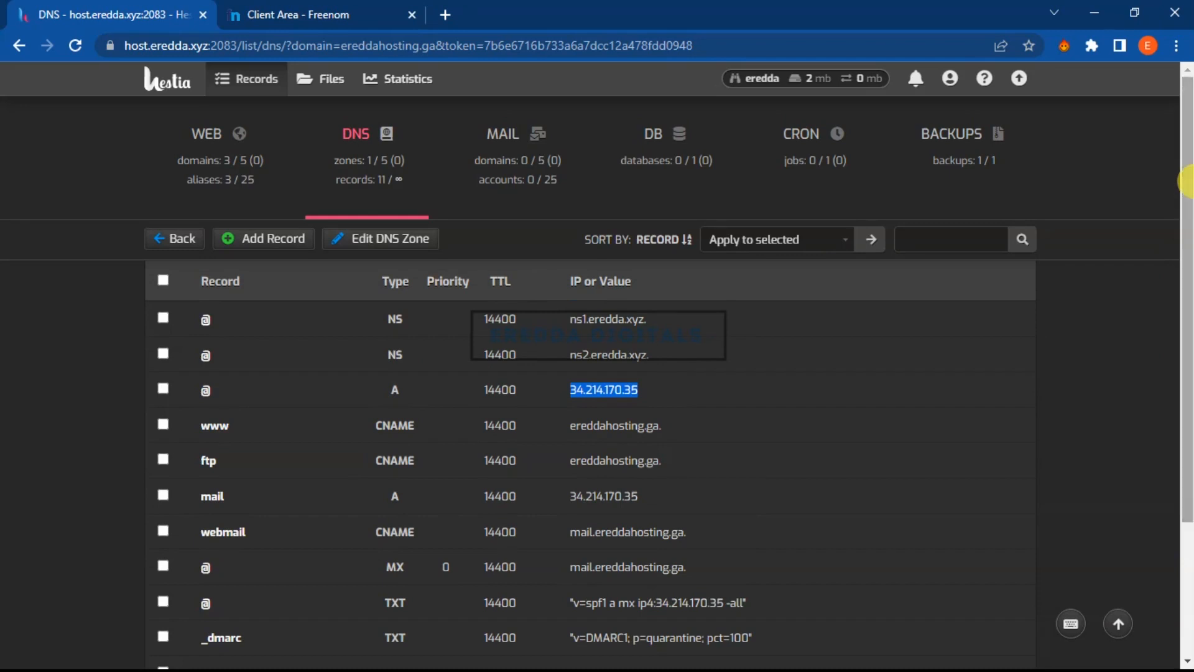
left_click(260, 248)
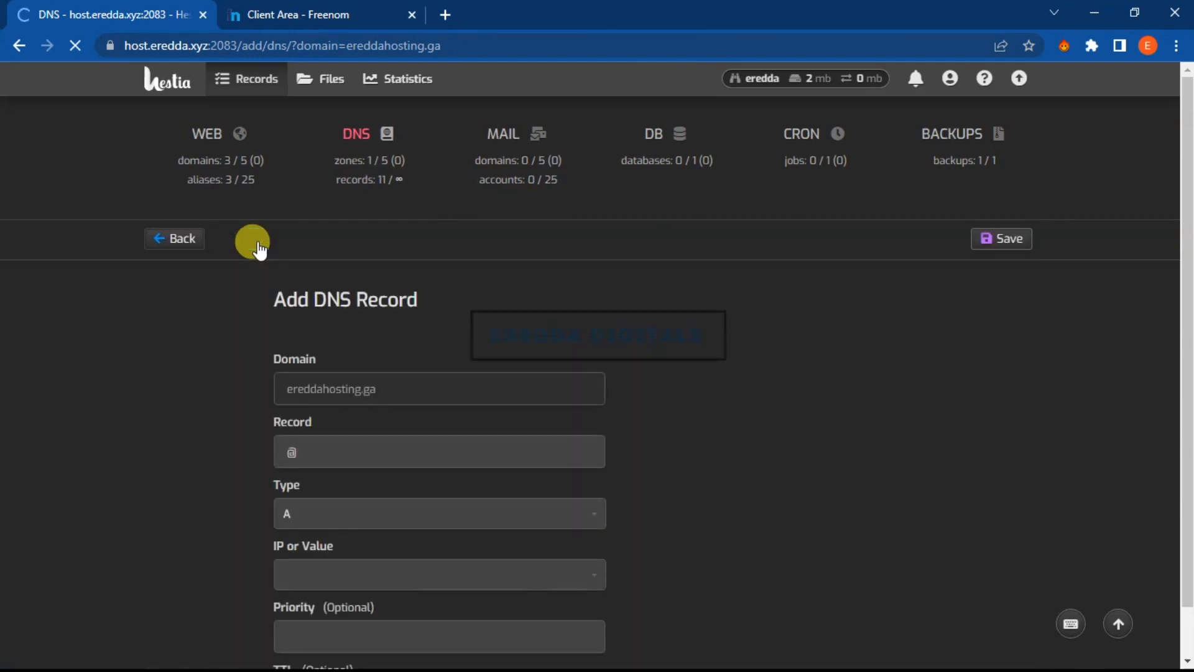
left_click_drag(1186, 320, 1187, 374)
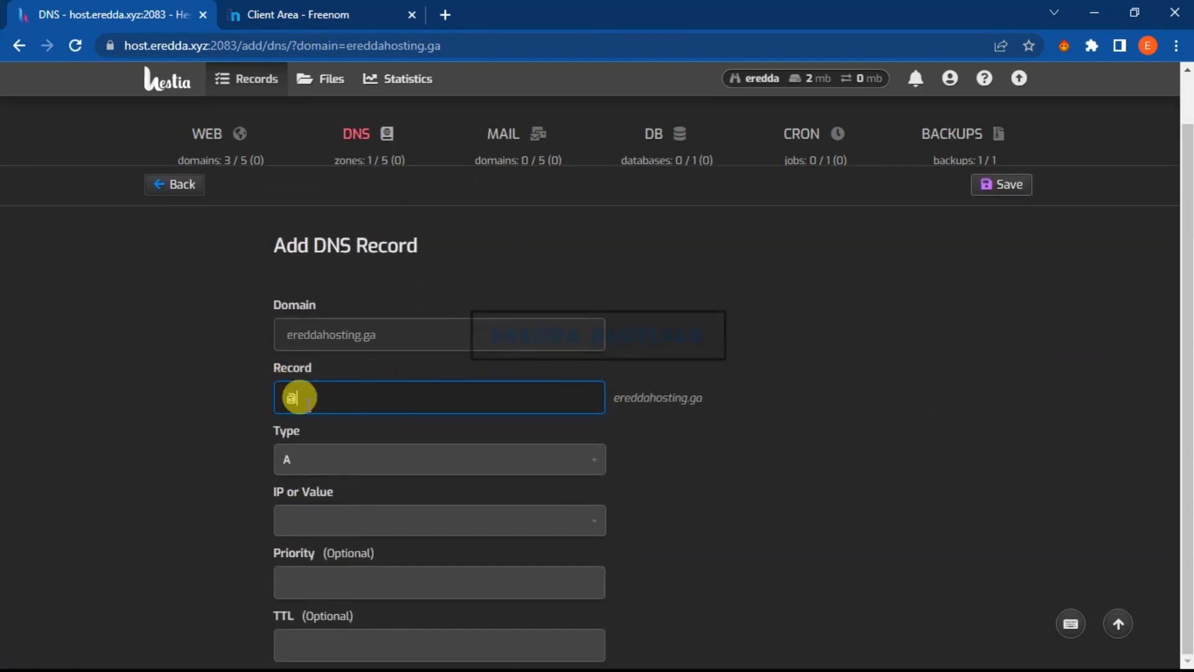
key("BackSpace")
type("course")
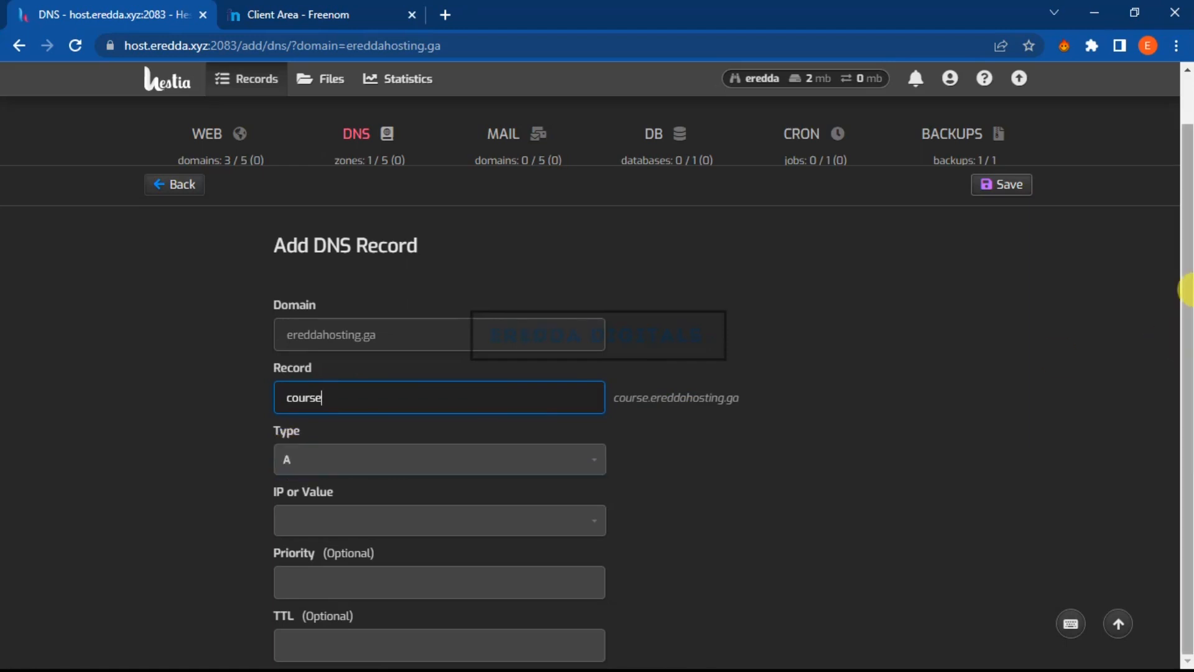
left_click(301, 511)
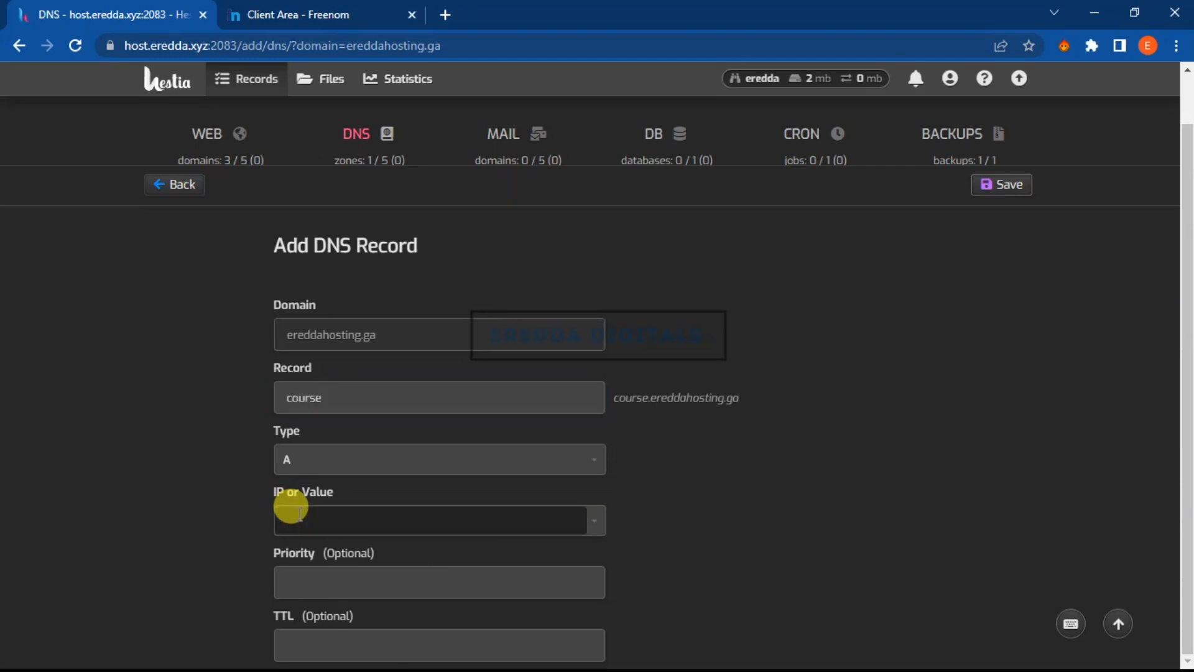
key("ctrl+v")
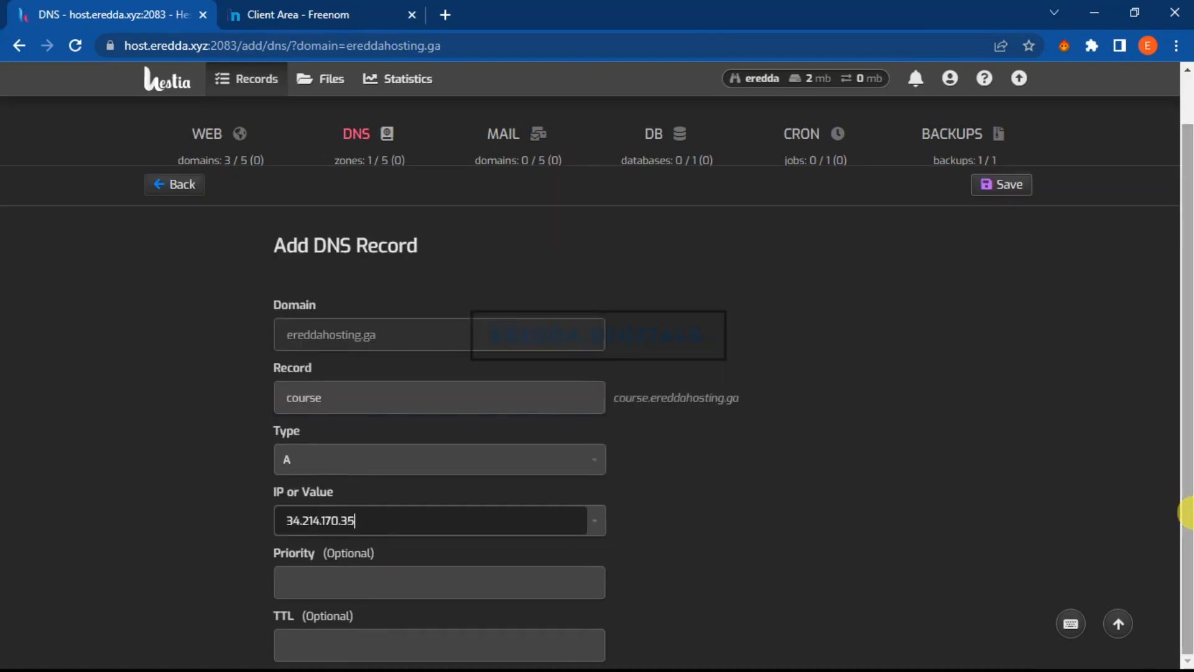
left_click(1017, 194)
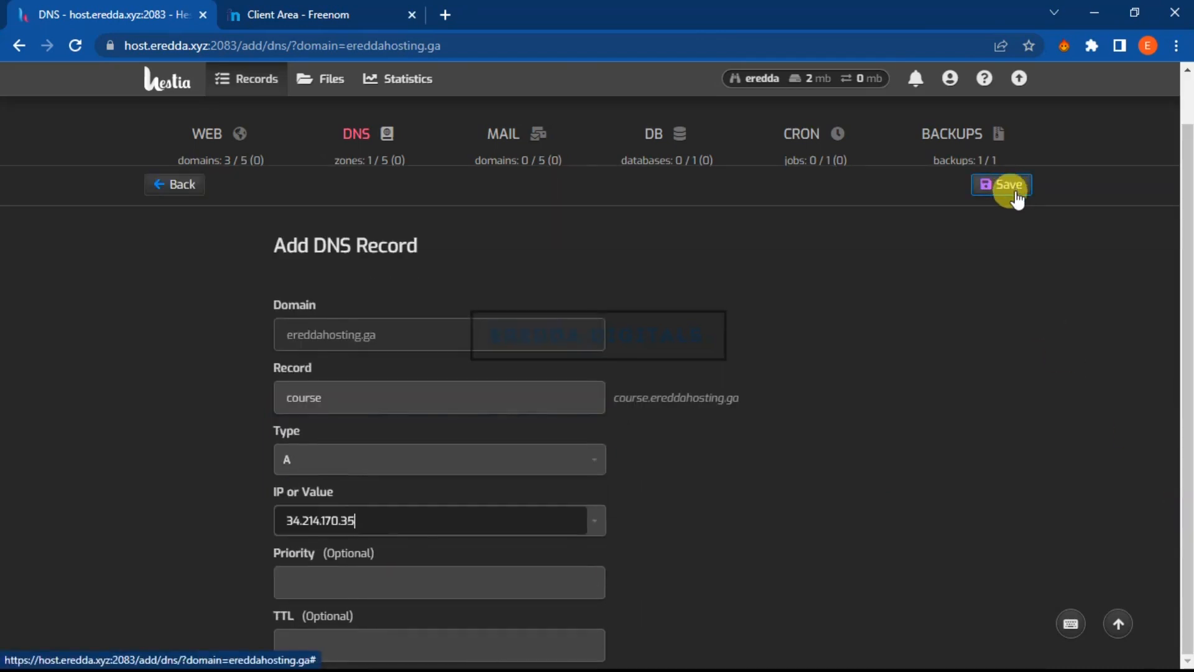
left_click(1001, 186)
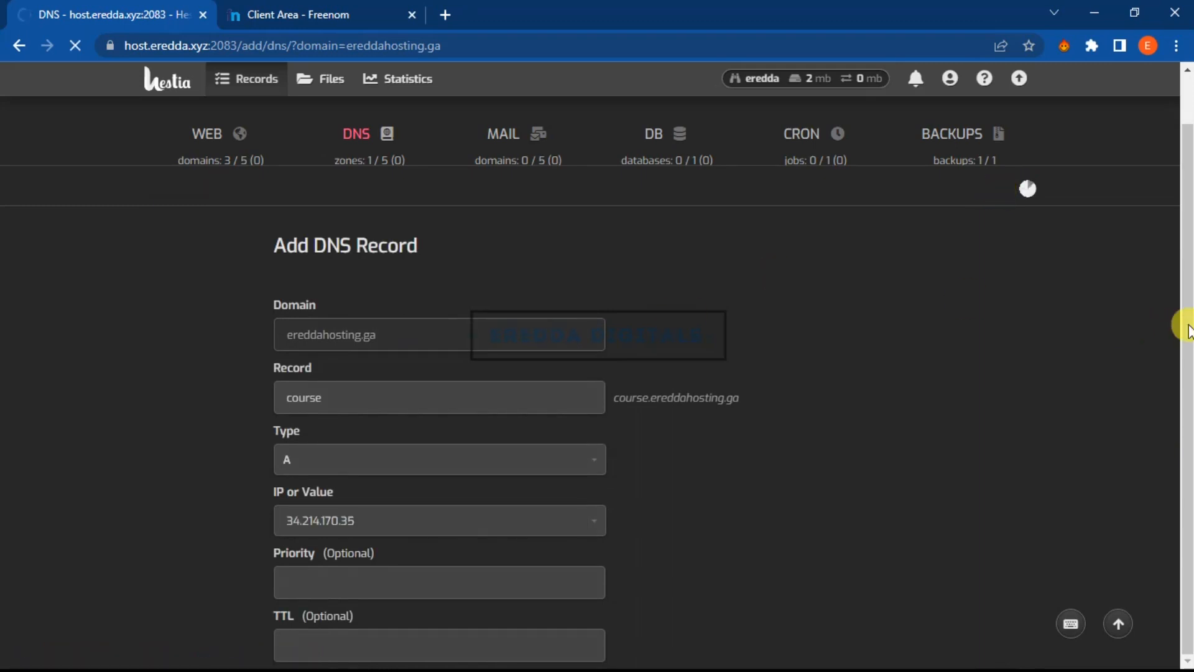
Copy the full subdomain name course.ereddahosting.ga and return to the zone's record list
left_click_drag(1186, 320, 1187, 234)
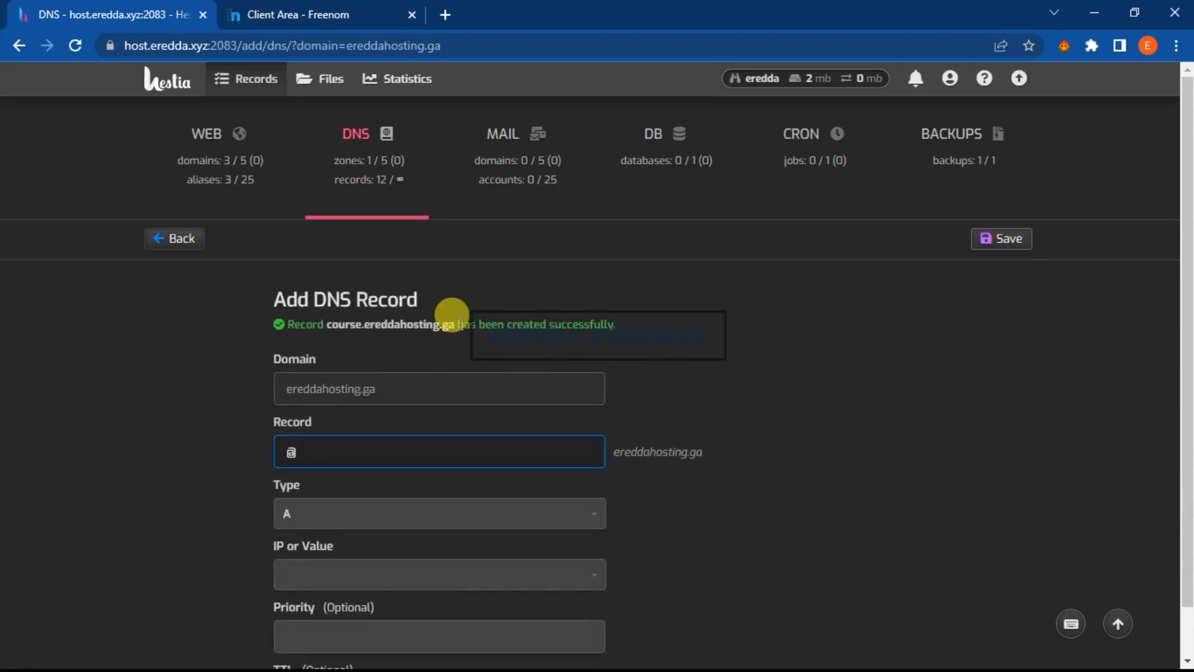
left_click_drag(456, 324, 324, 324)
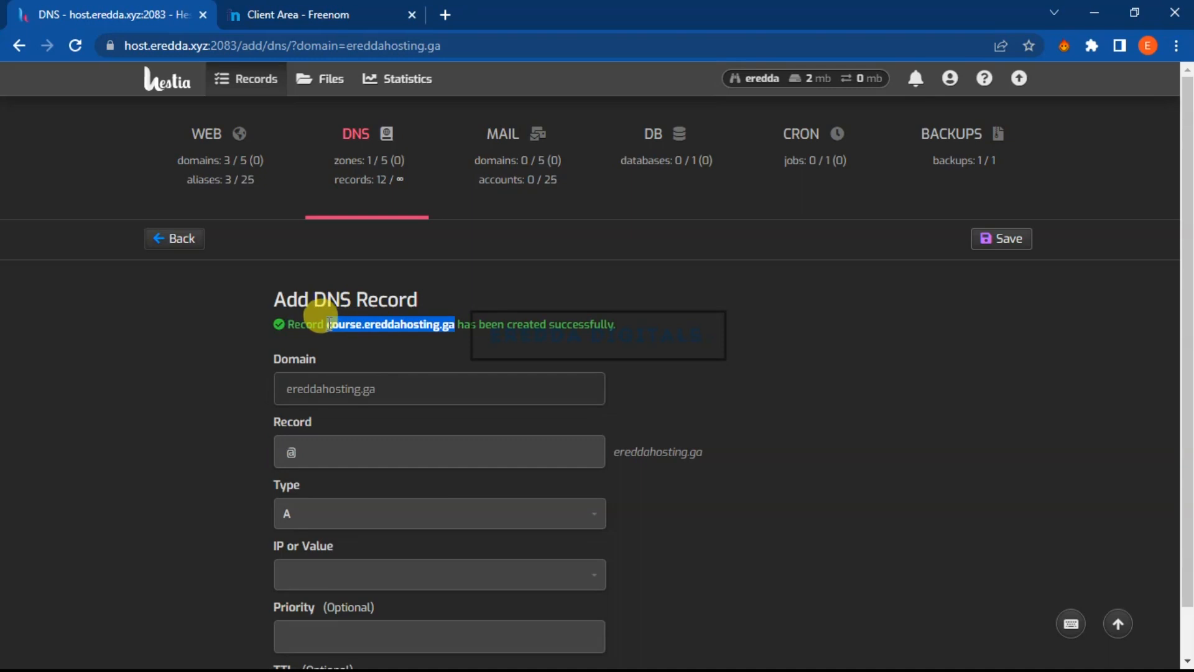
left_click(166, 243)
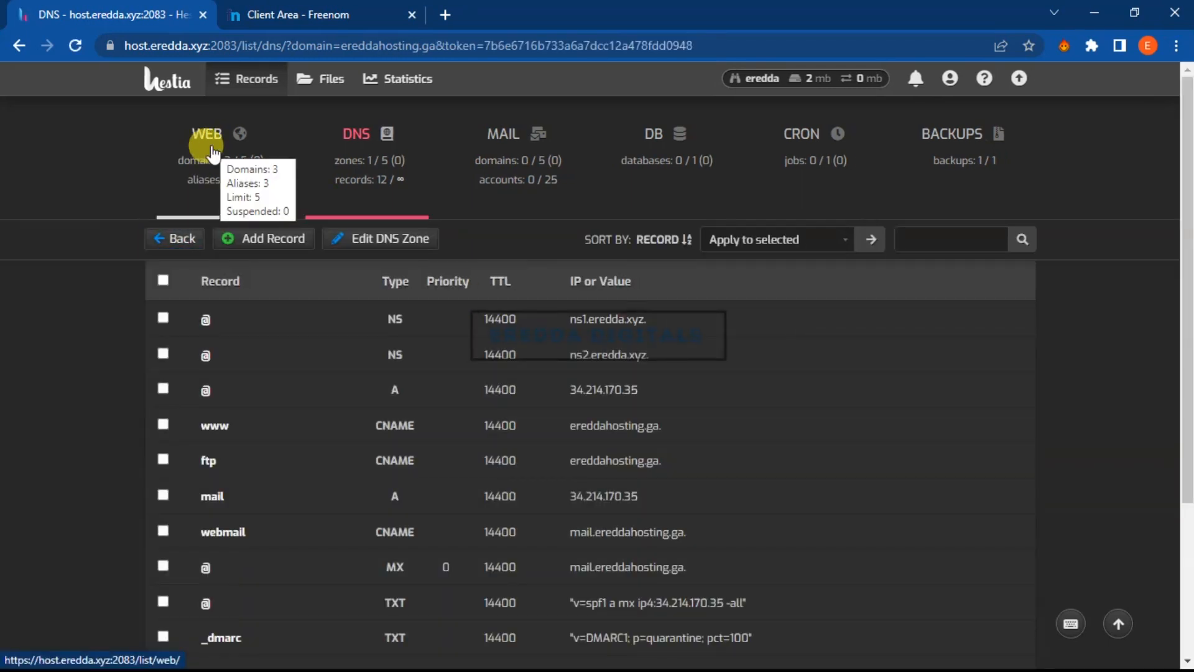
Add course.ereddahosting.ga as a web domain on IP 34.214.170.35, without a DNS zone or mail, and save it
left_click(211, 147)
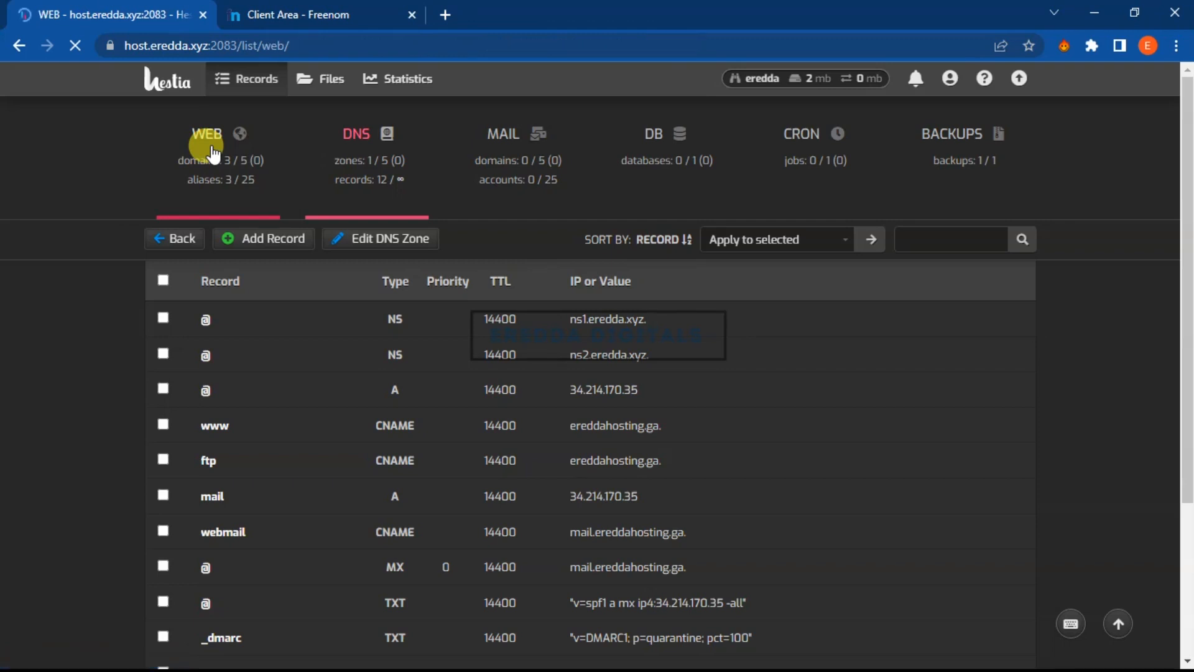
left_click(247, 243)
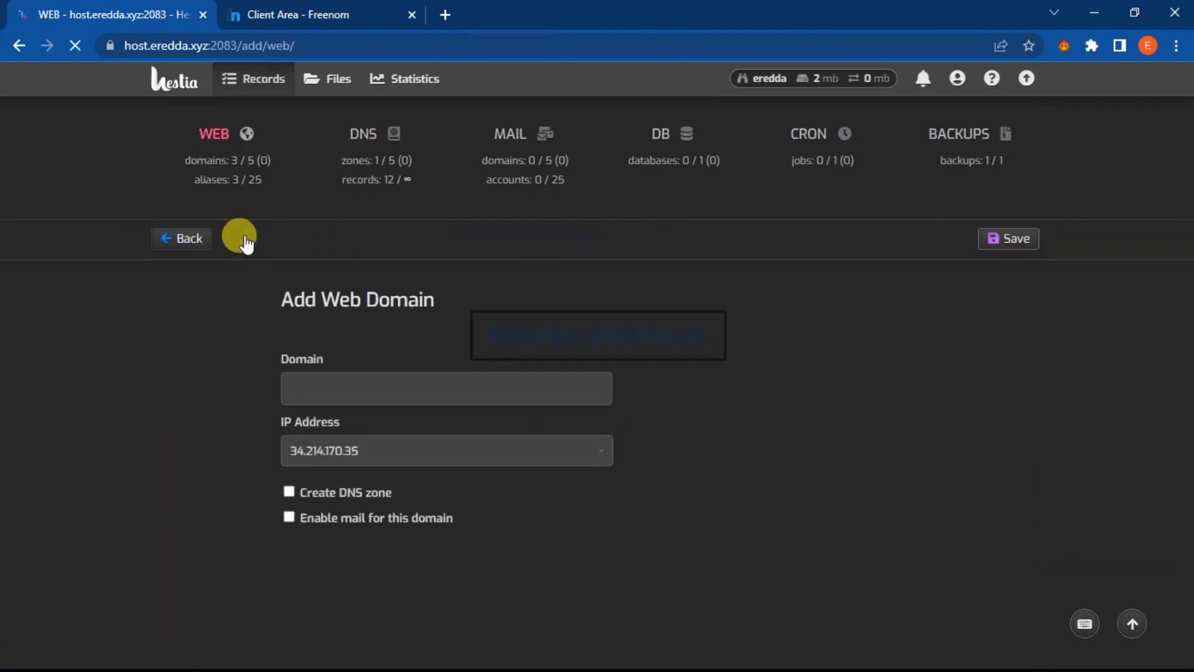
left_click(307, 386)
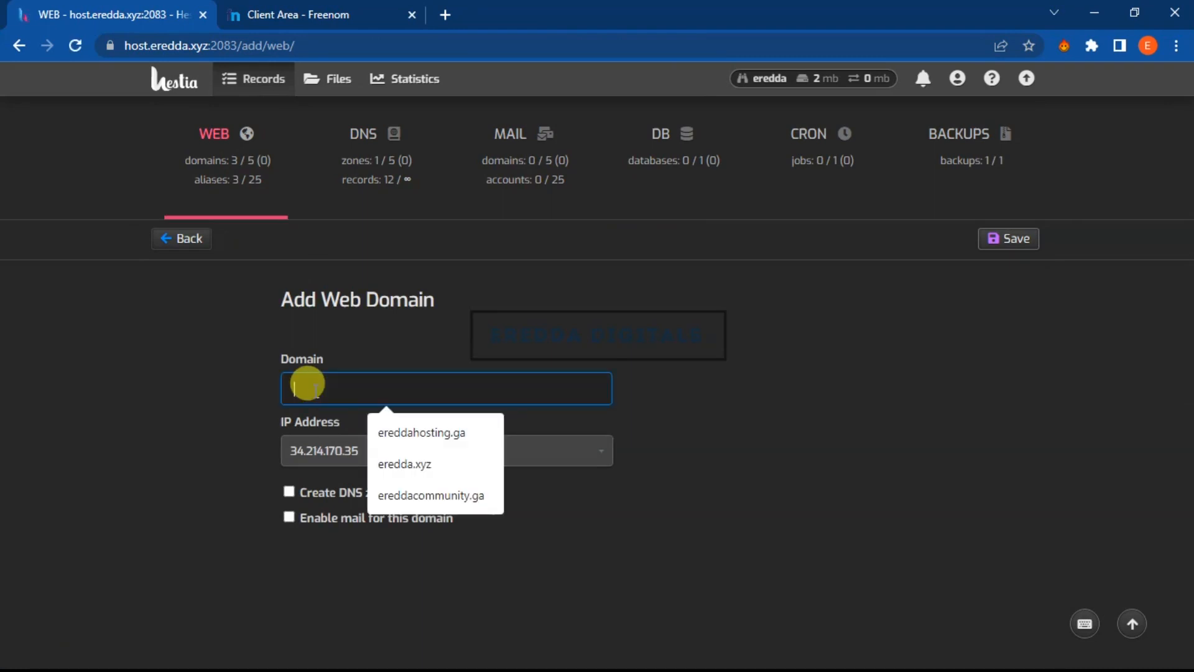
key("ctrl+v")
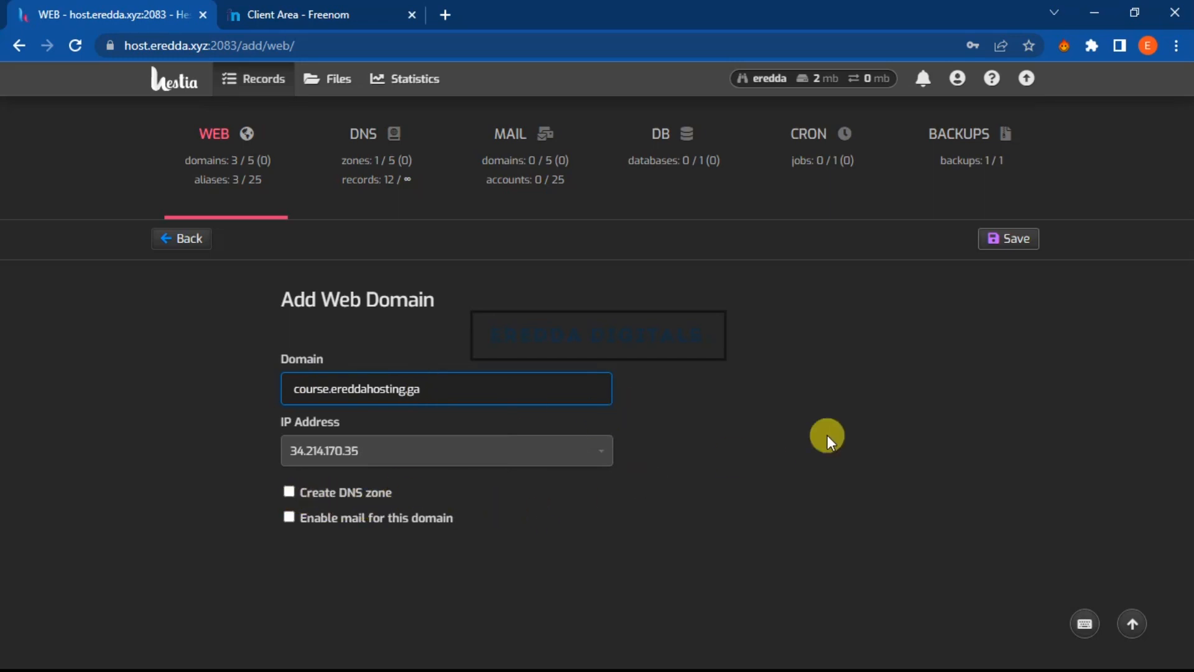
left_click(1003, 242)
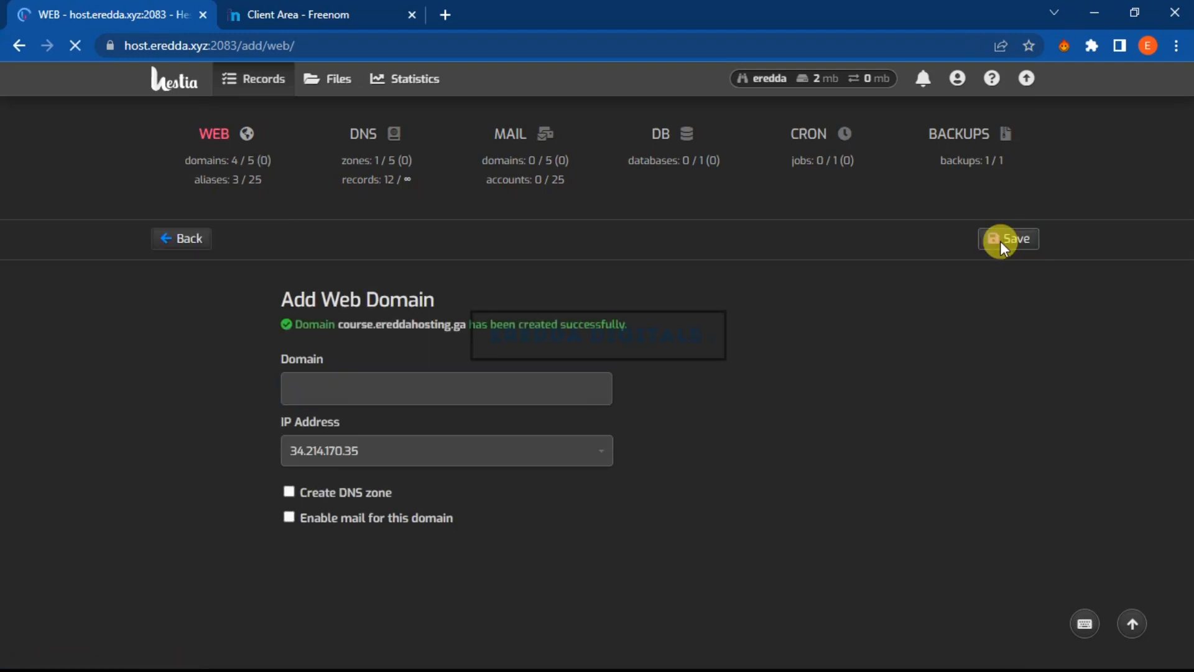
Visit course.ereddahosting.ga from the web domain list to check that the site loads, then close its page
left_click(186, 248)
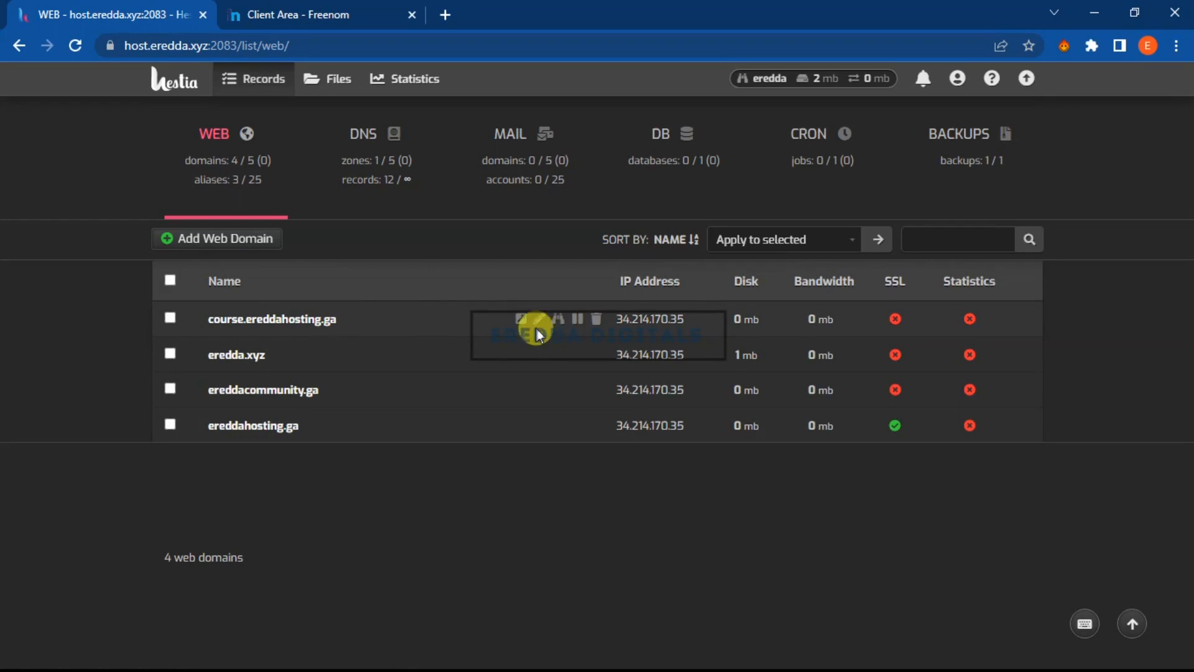
left_click(521, 319)
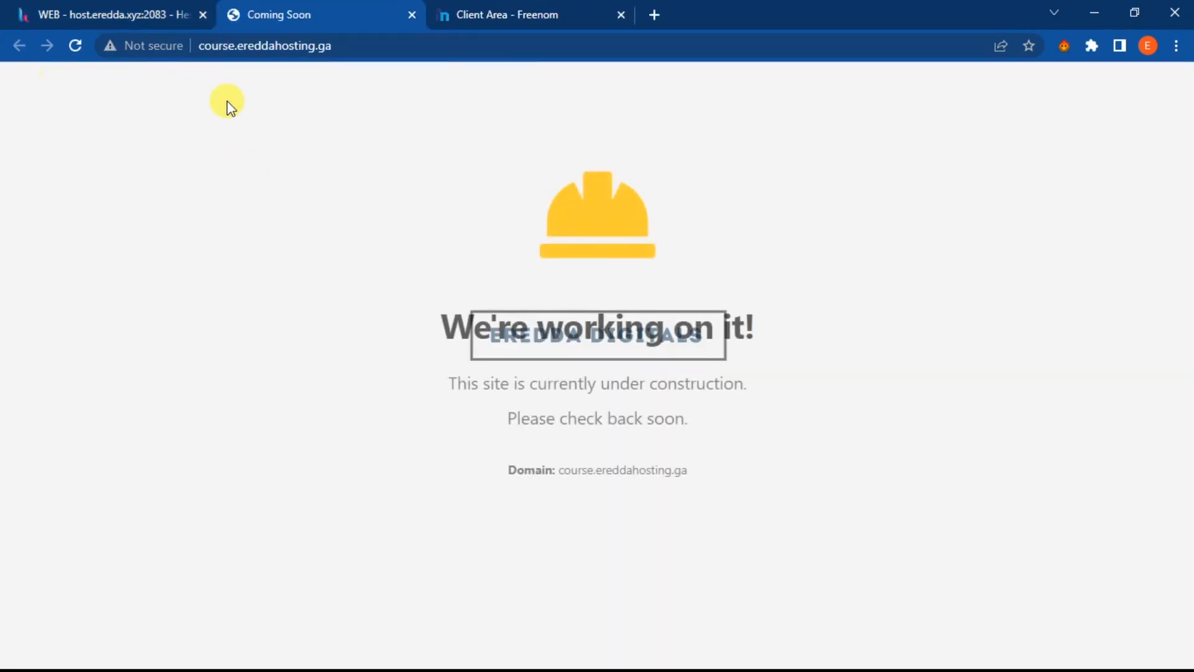
left_click(137, 12)
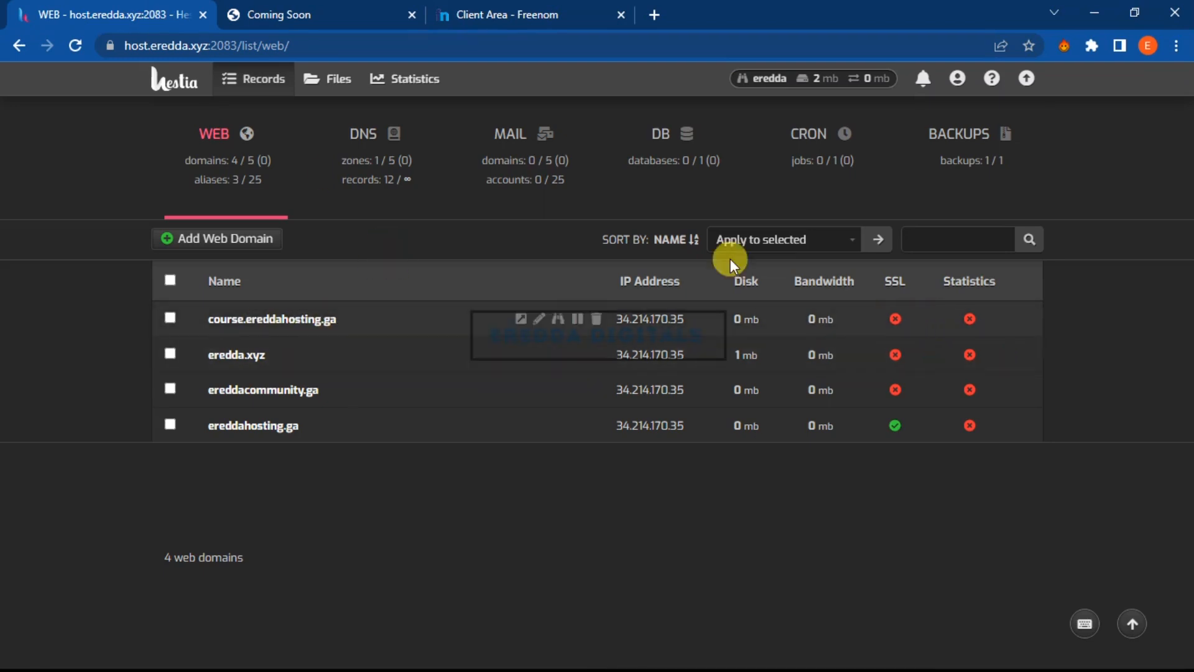
left_click(306, 8)
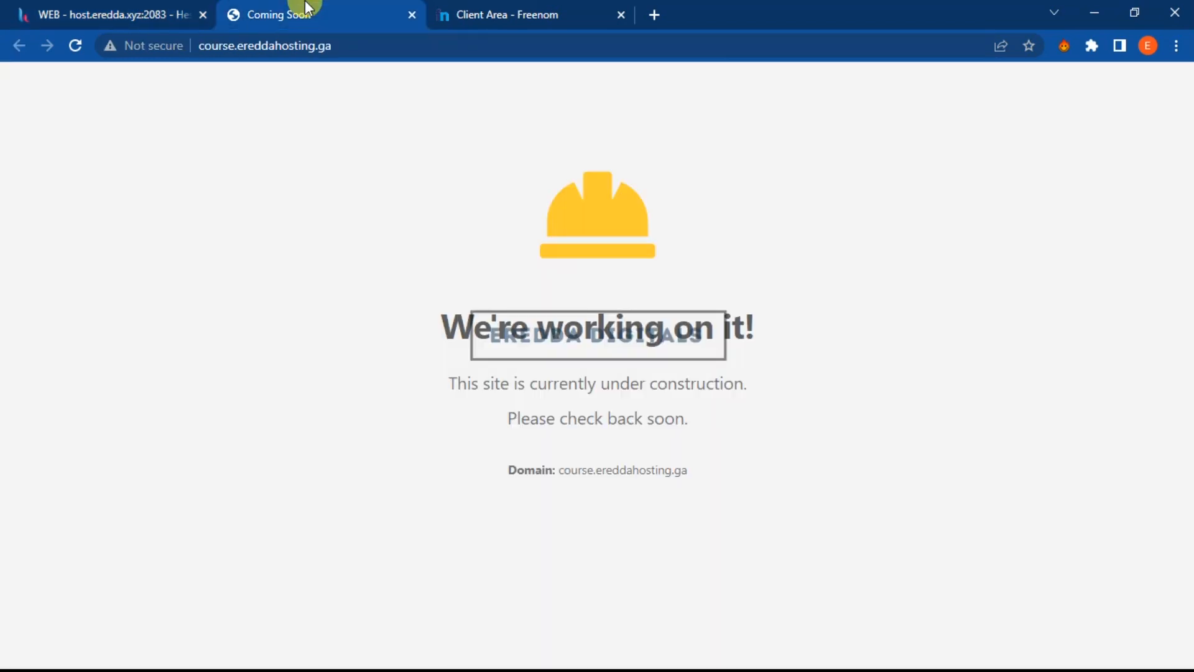
left_click(412, 15)
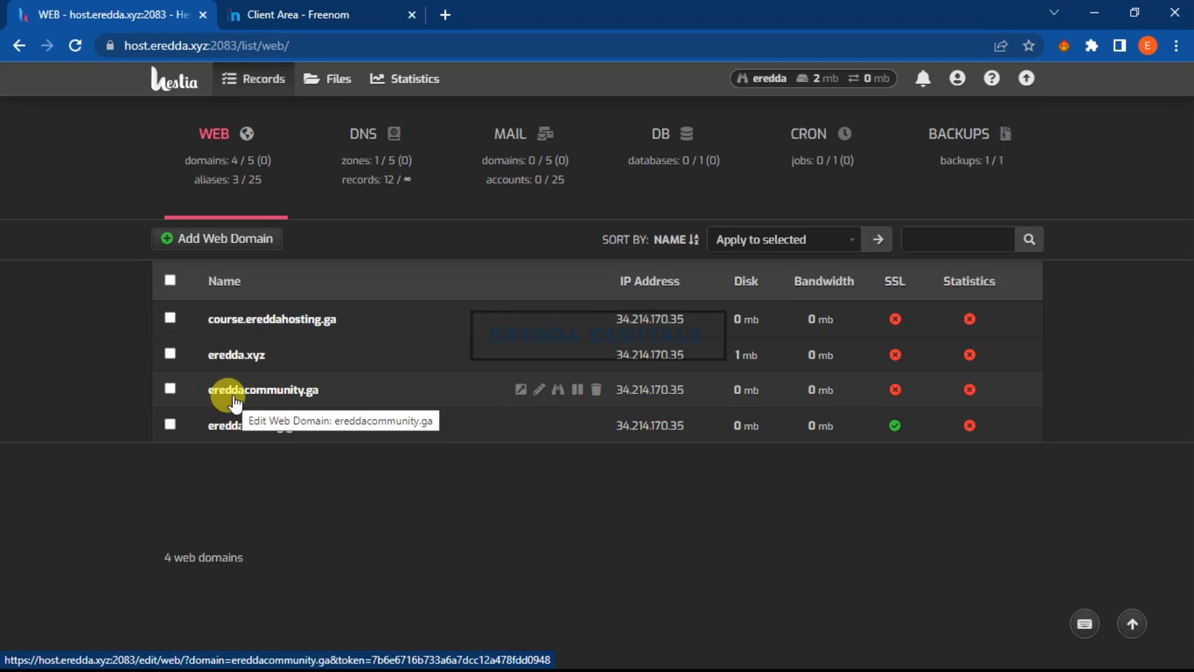
Switch to the Freenom client area and open the DNS management of ereddacommunity.ga
left_click(323, 14)
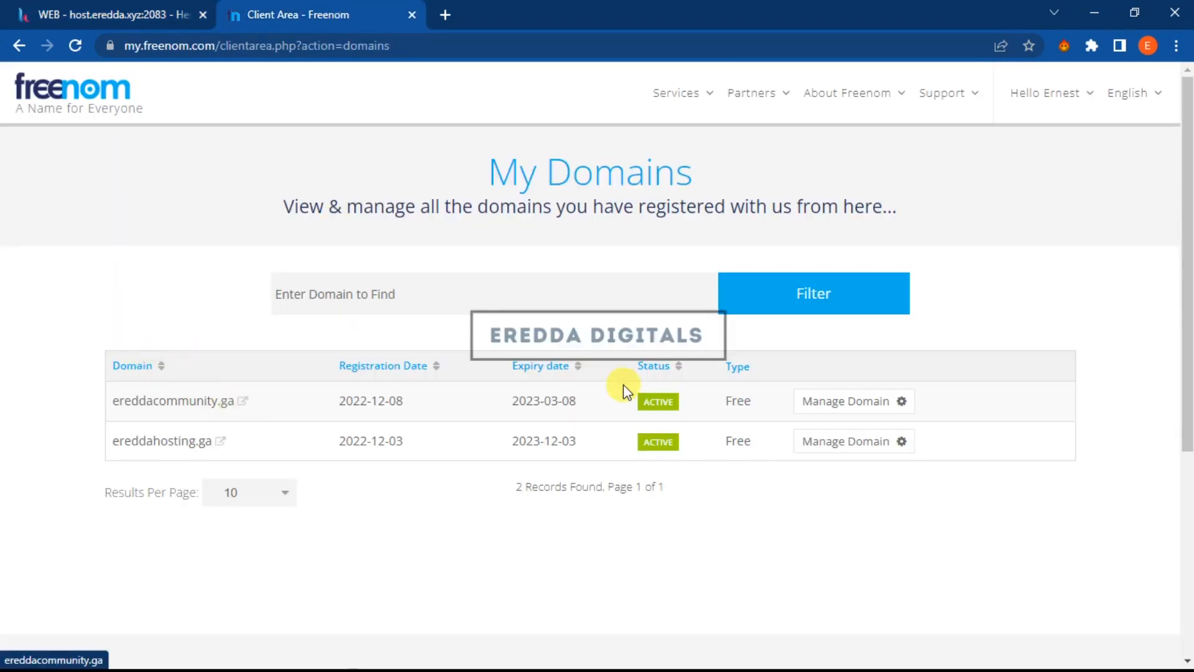
left_click(901, 412)
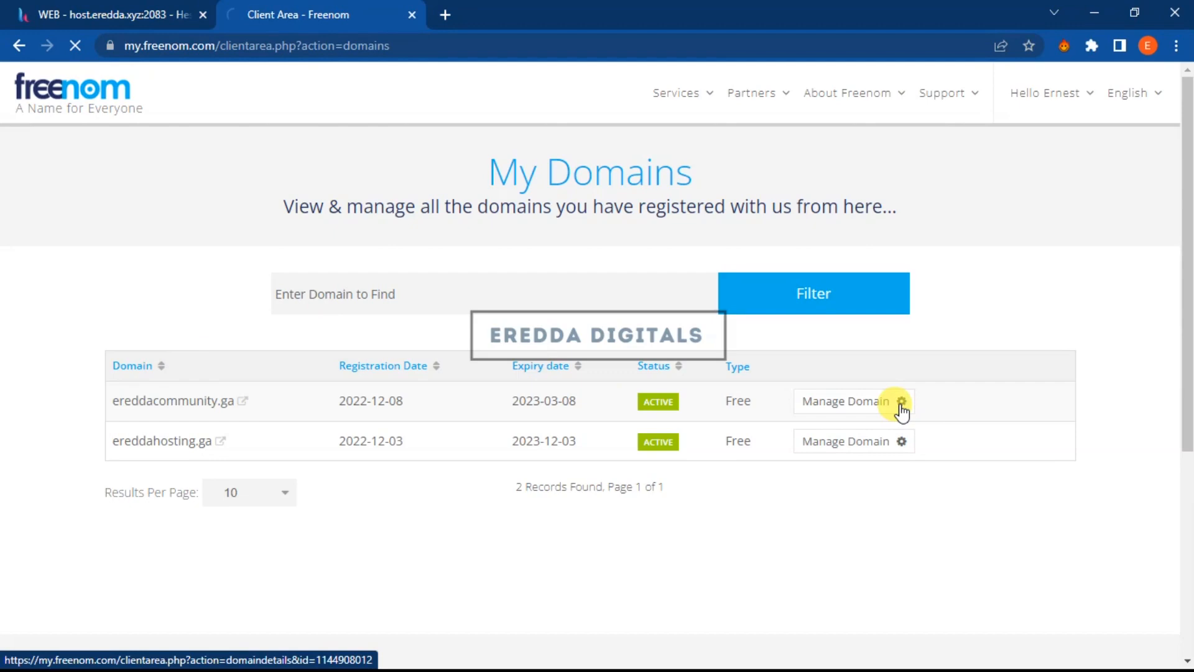
left_click(133, 9)
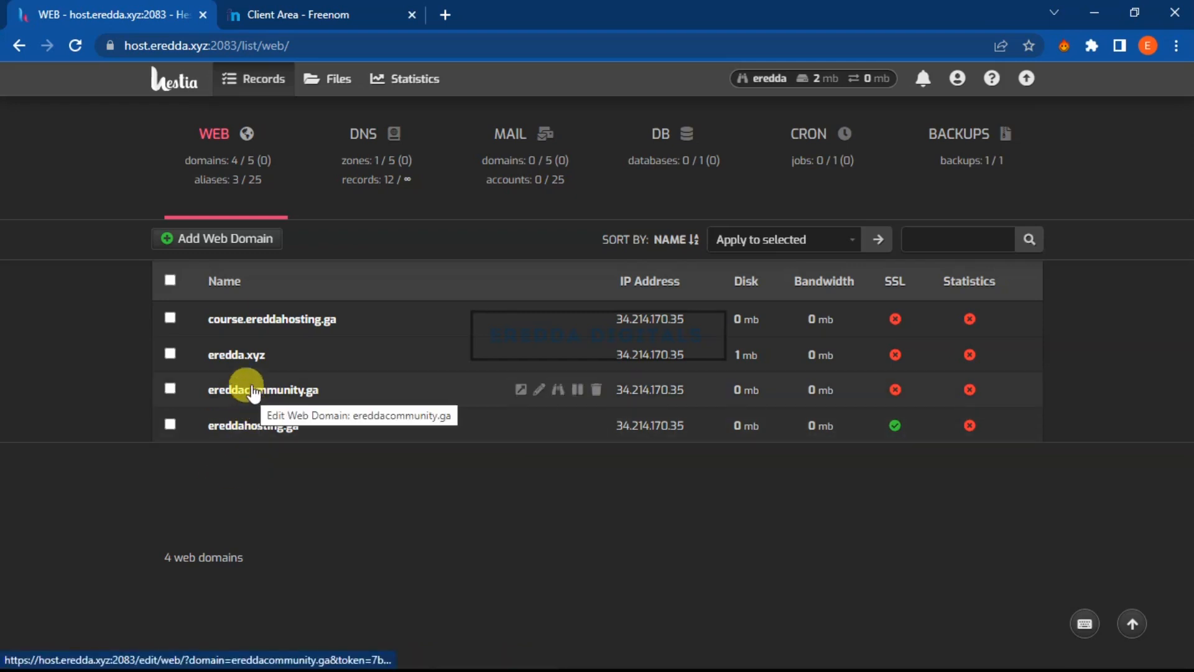
left_click(312, 10)
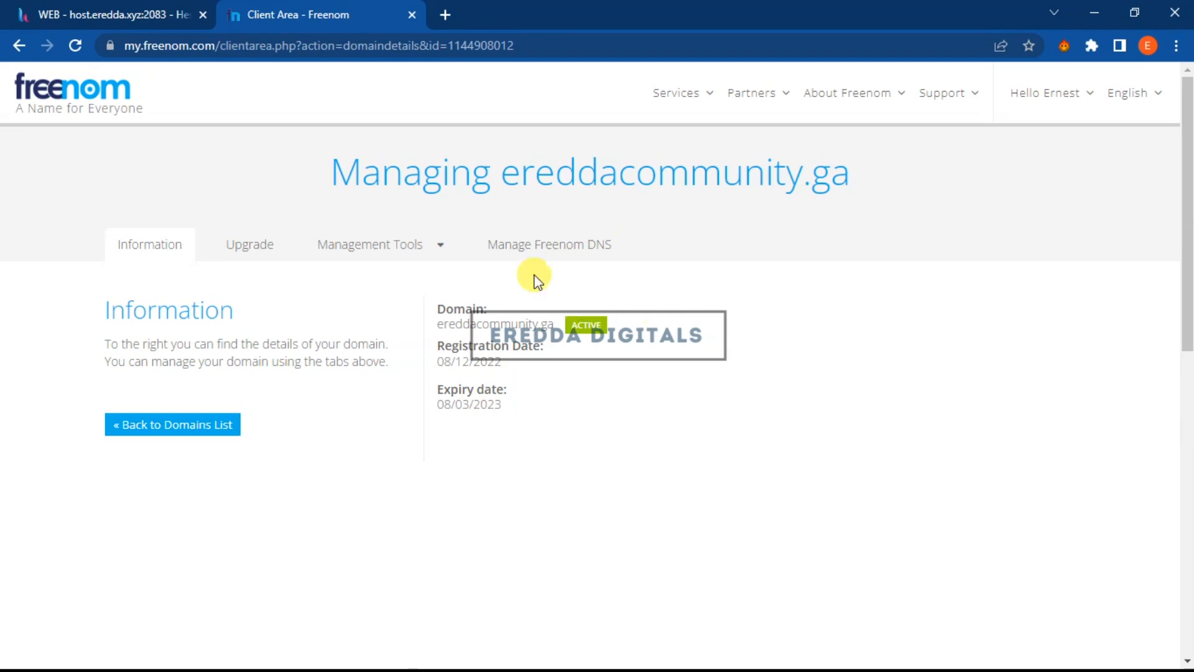
left_click(569, 248)
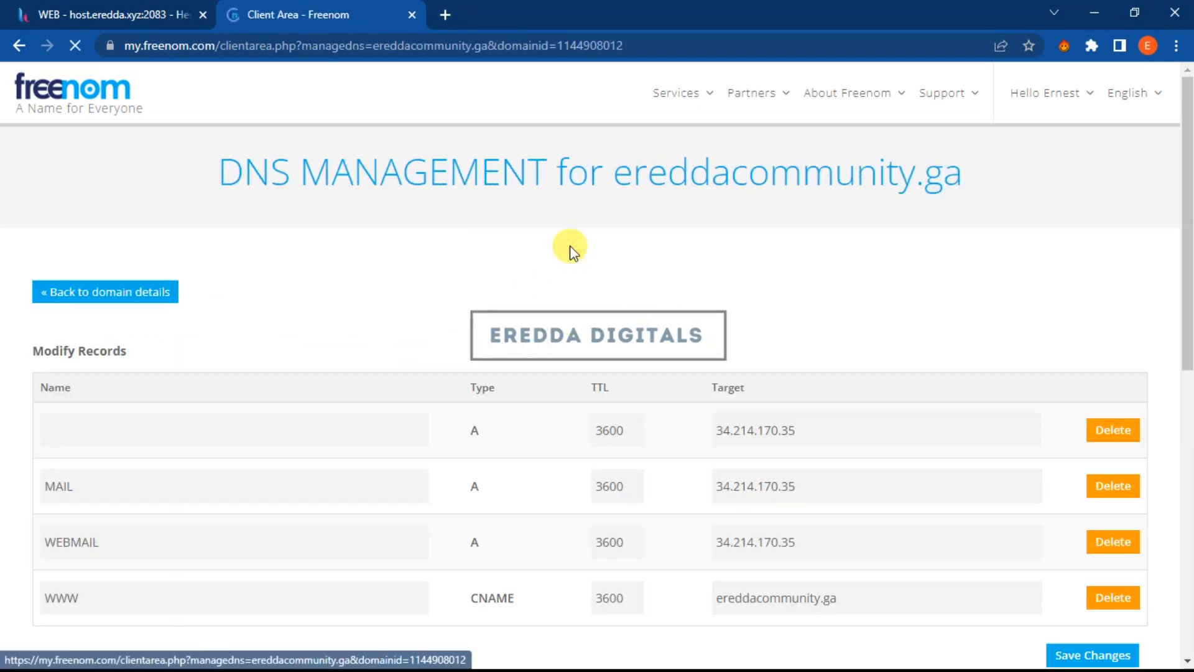
Add an A record named course with target 34.214.170.35 to the ereddacommunity.ga DNS records and save it
left_click_drag(1192, 319, 1190, 430)
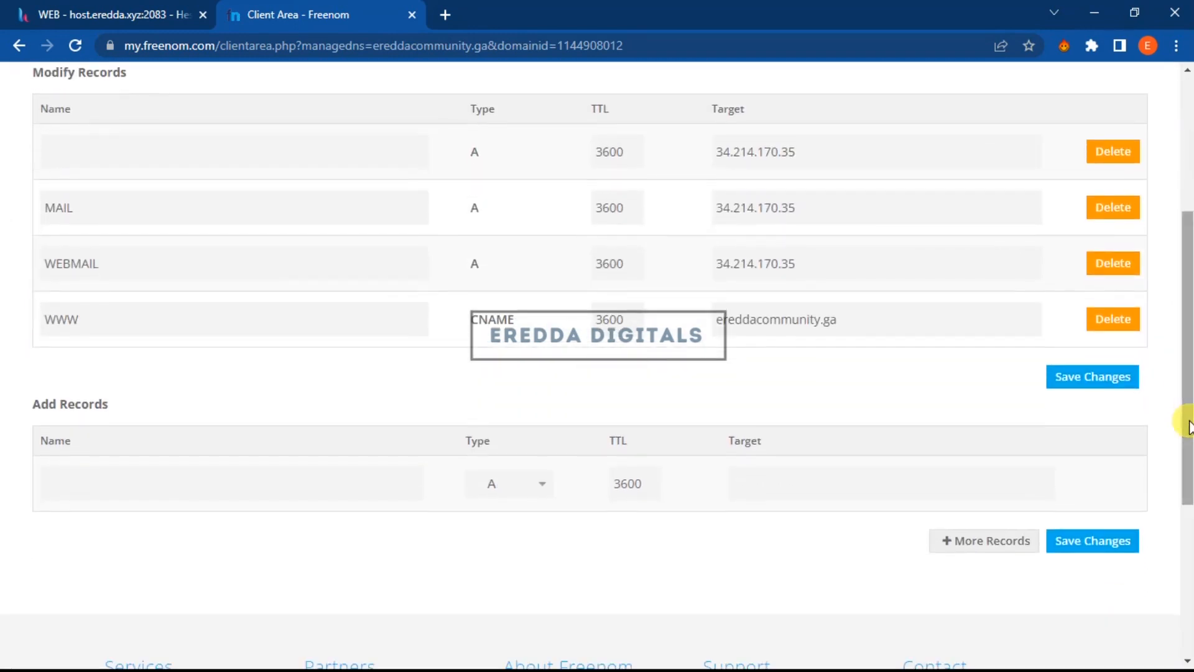
left_click(213, 473)
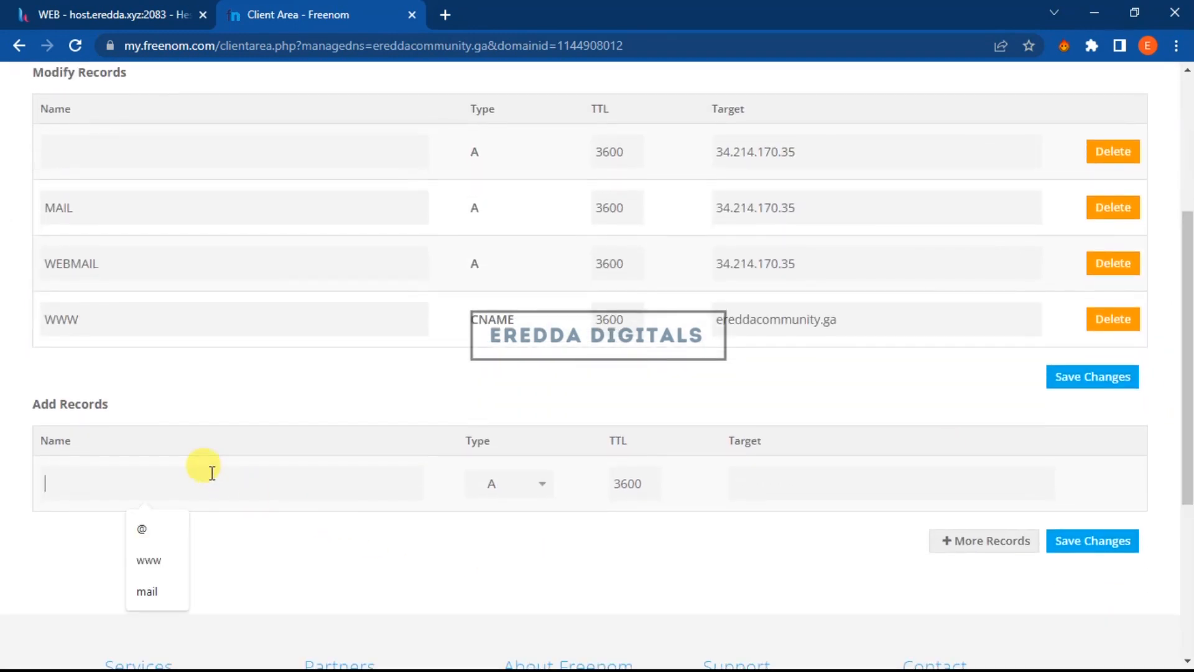
type("course")
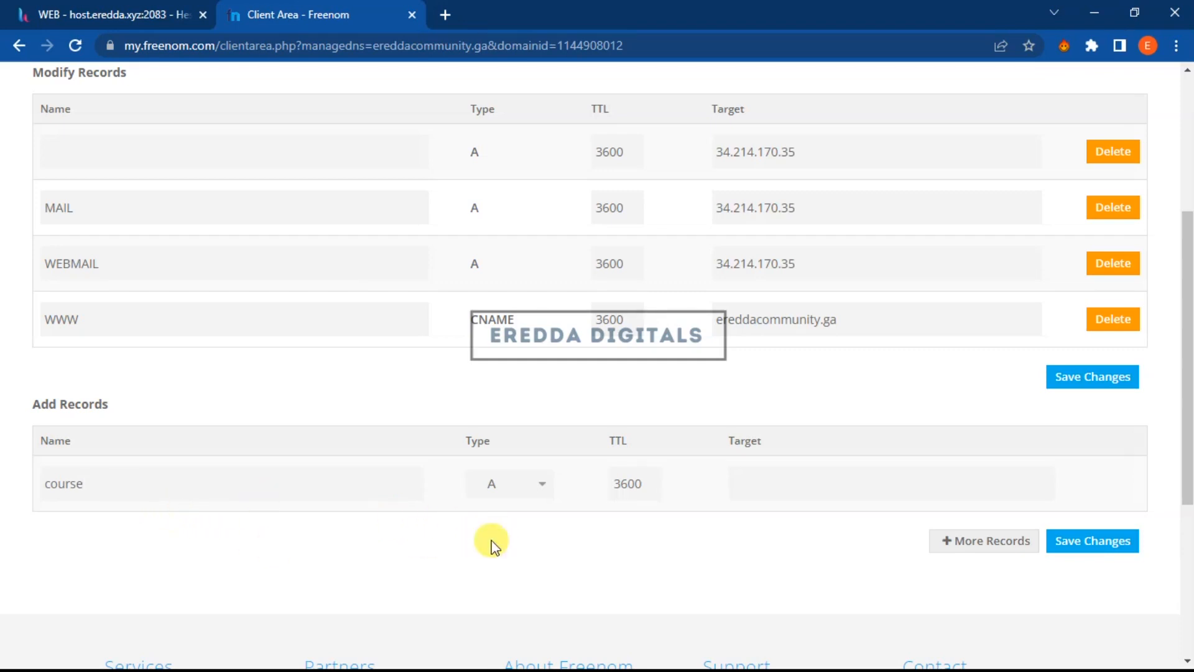
left_click_drag(799, 264, 716, 265)
right_click(717, 264)
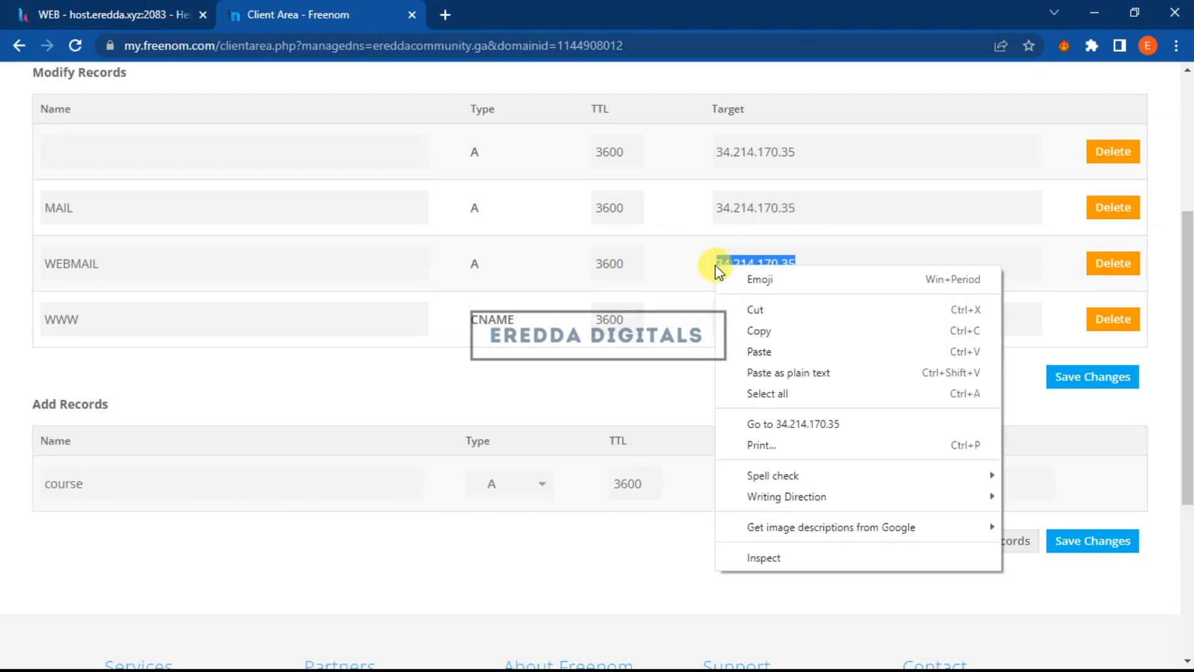
left_click(760, 330)
left_click(788, 477)
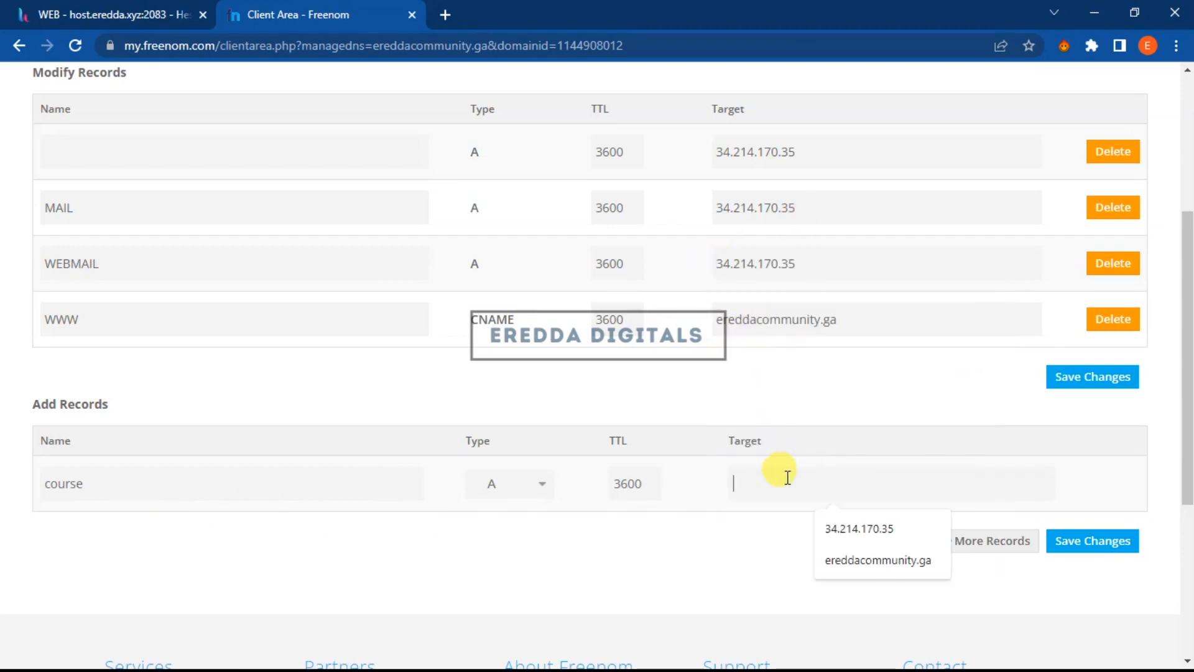
key("ctrl+v")
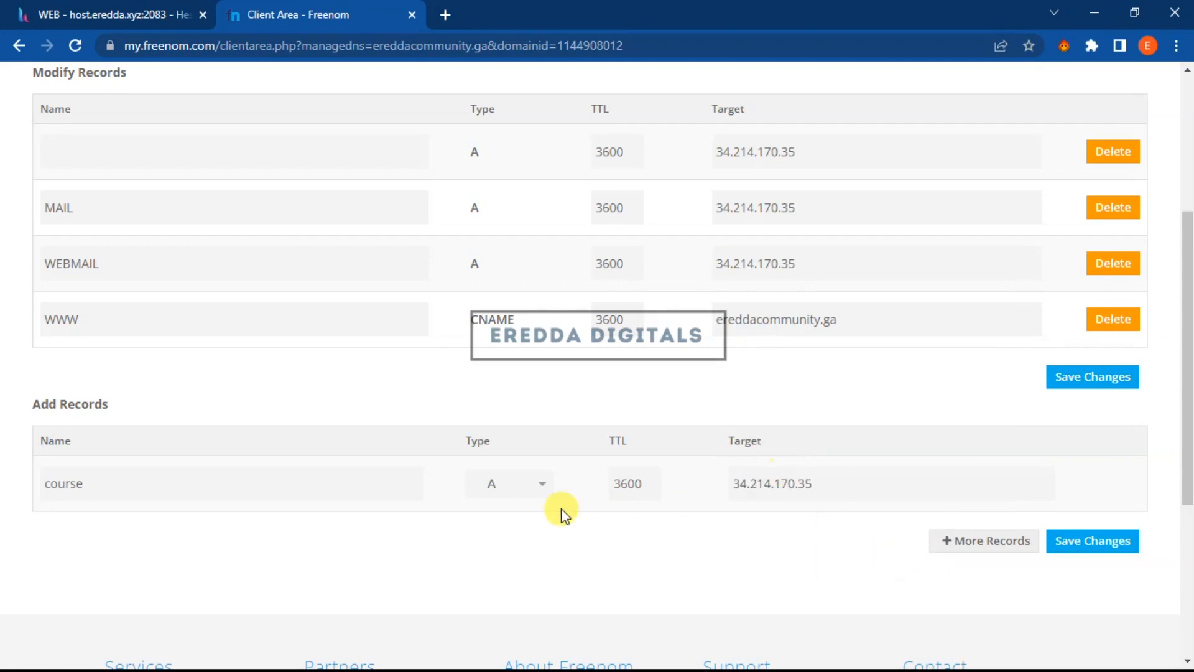
left_click(1103, 547)
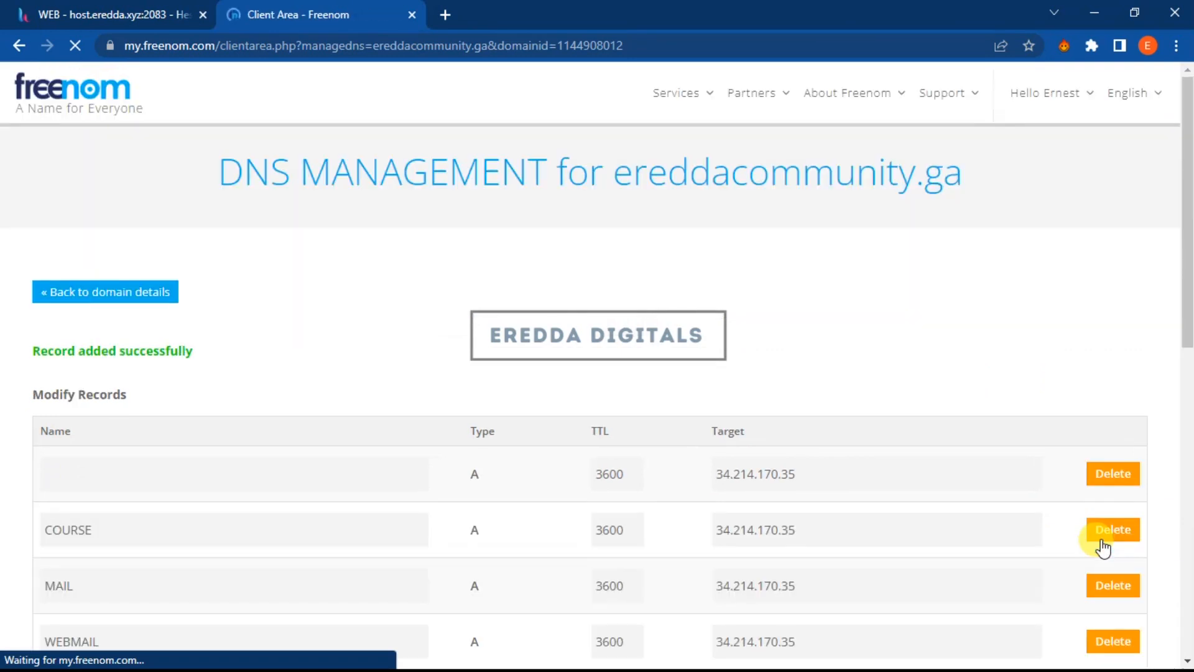
left_click_drag(1190, 174, 1192, 267)
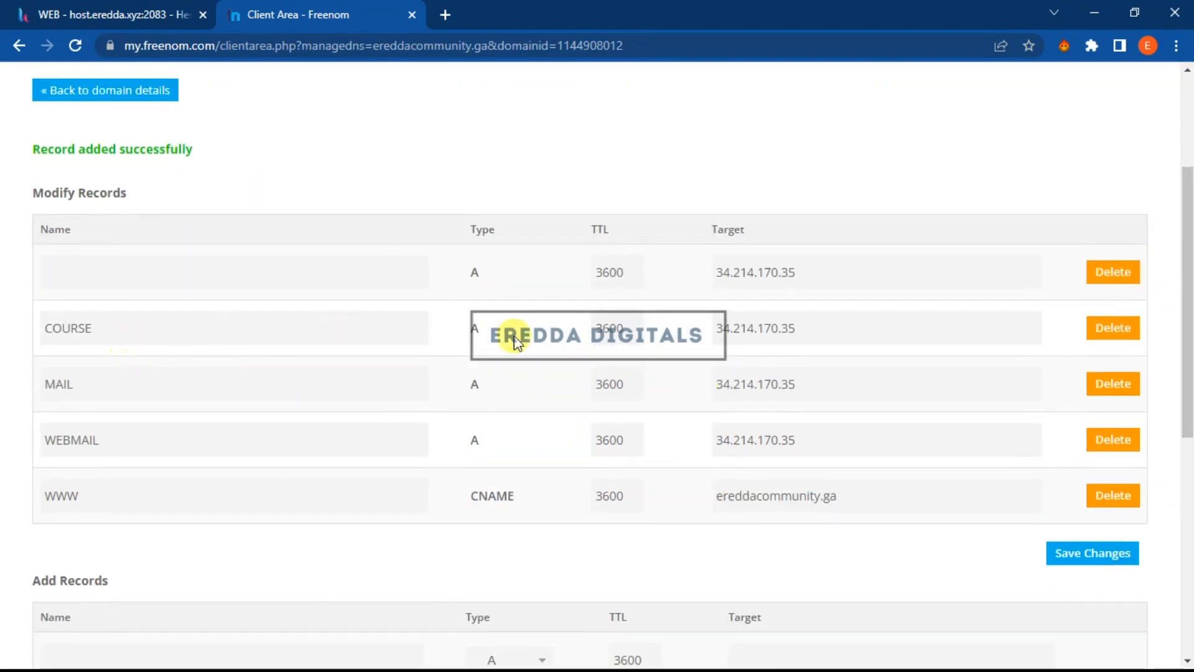
Copy the domain name ereddacommunity.ga from the WWW record's target in the Freenom DNS records
left_click(163, 10)
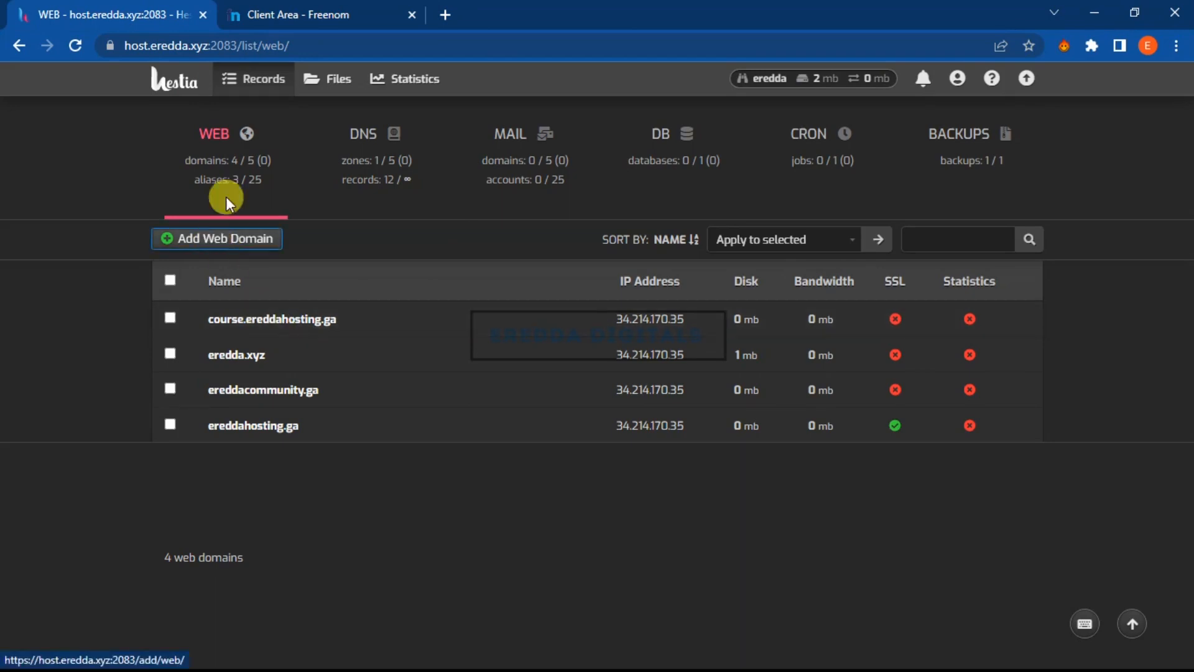
left_click(309, 12)
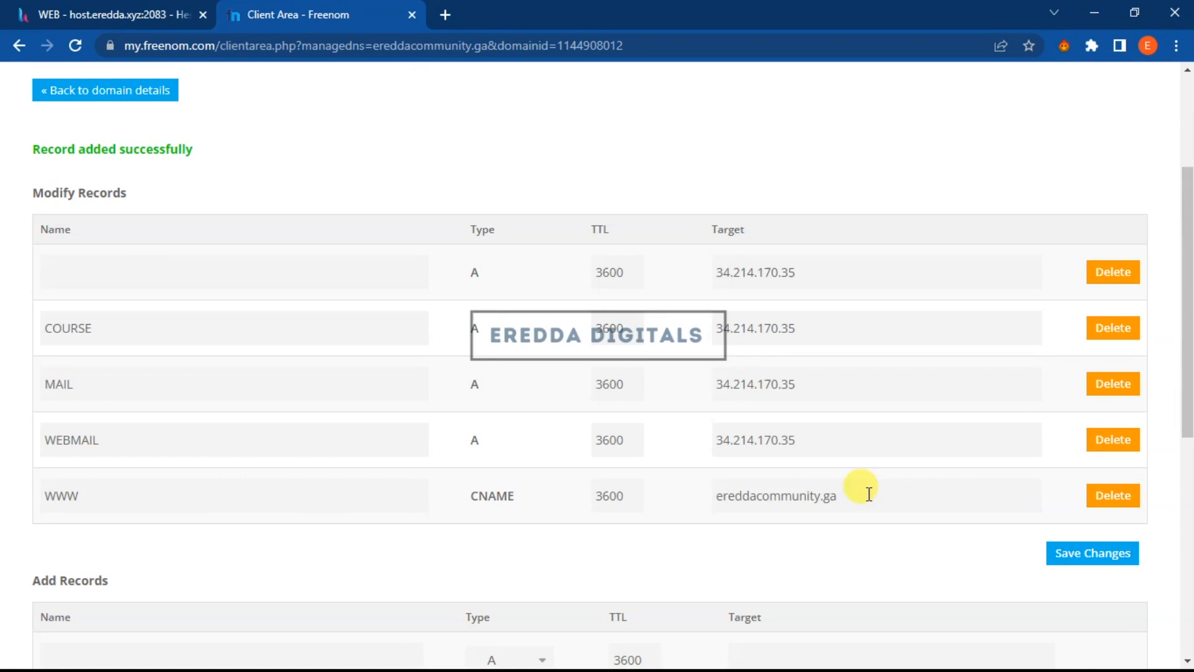
left_click_drag(841, 496, 720, 500)
right_click(719, 499)
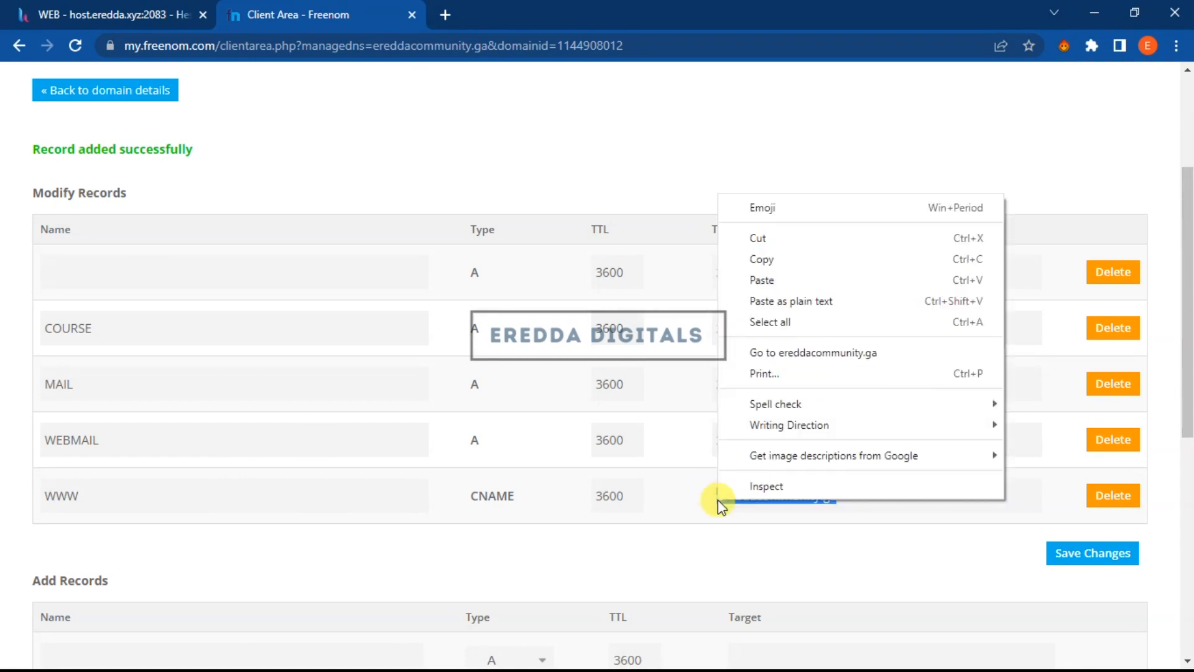
left_click(771, 259)
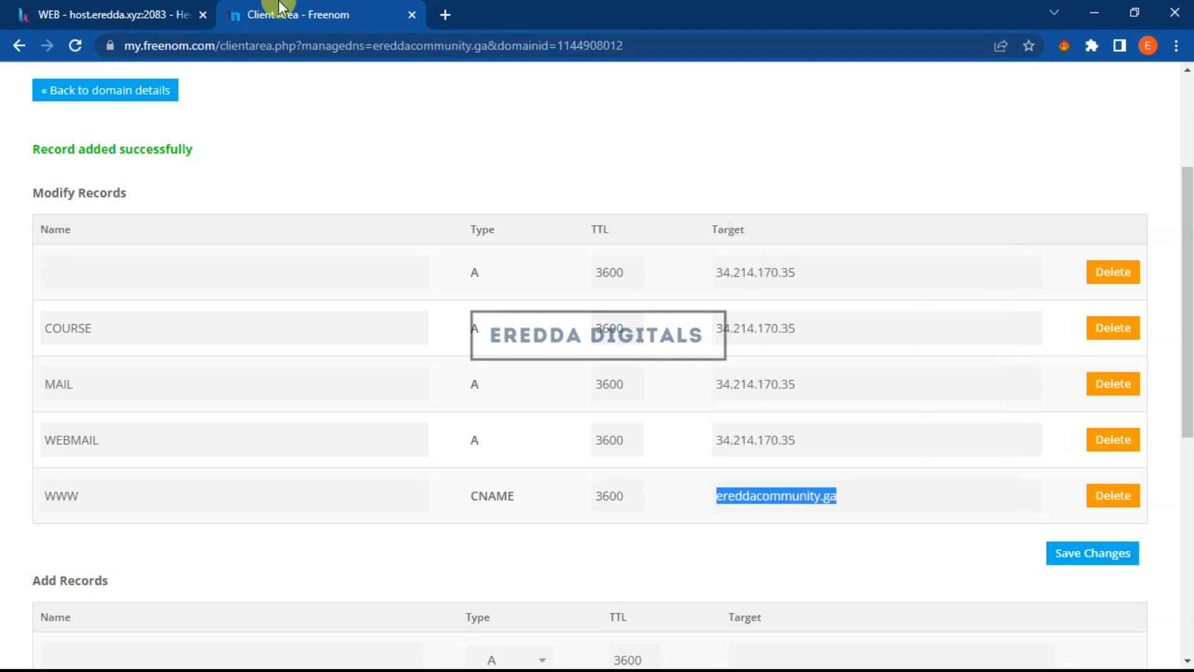
Switch to HestiaCP, add course.ereddacommunity.ga as a web domain on IP 34.214.170.35 without DNS zone or mail, and return to the domain list
left_click(117, 14)
left_click(243, 249)
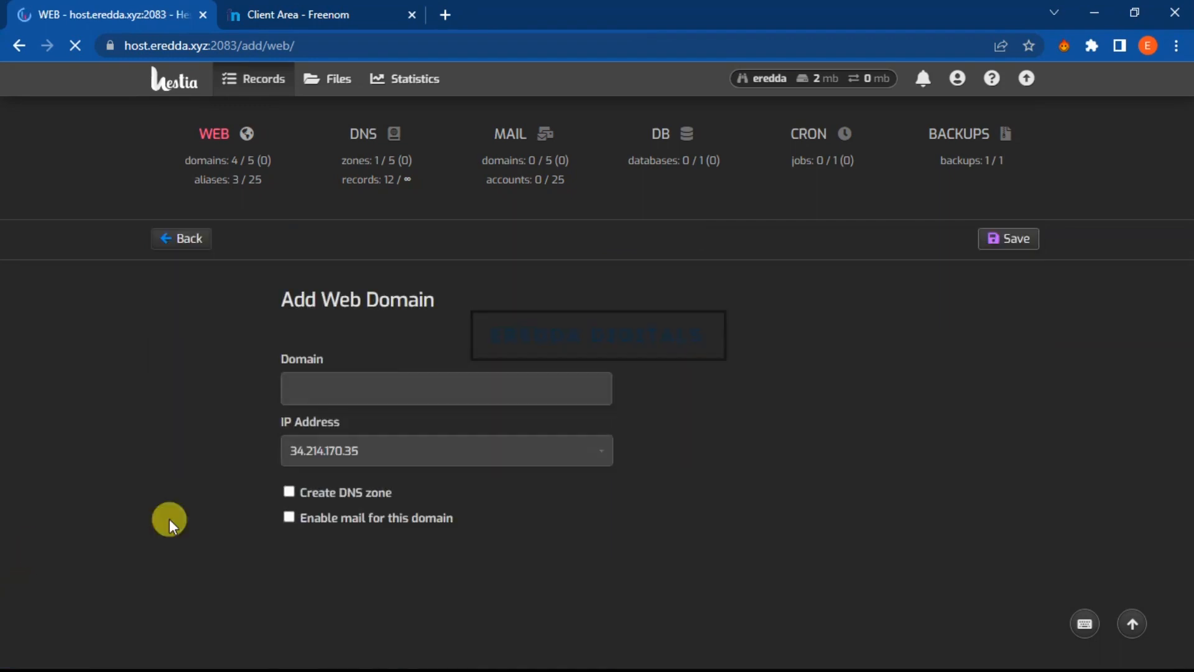
left_click(314, 384)
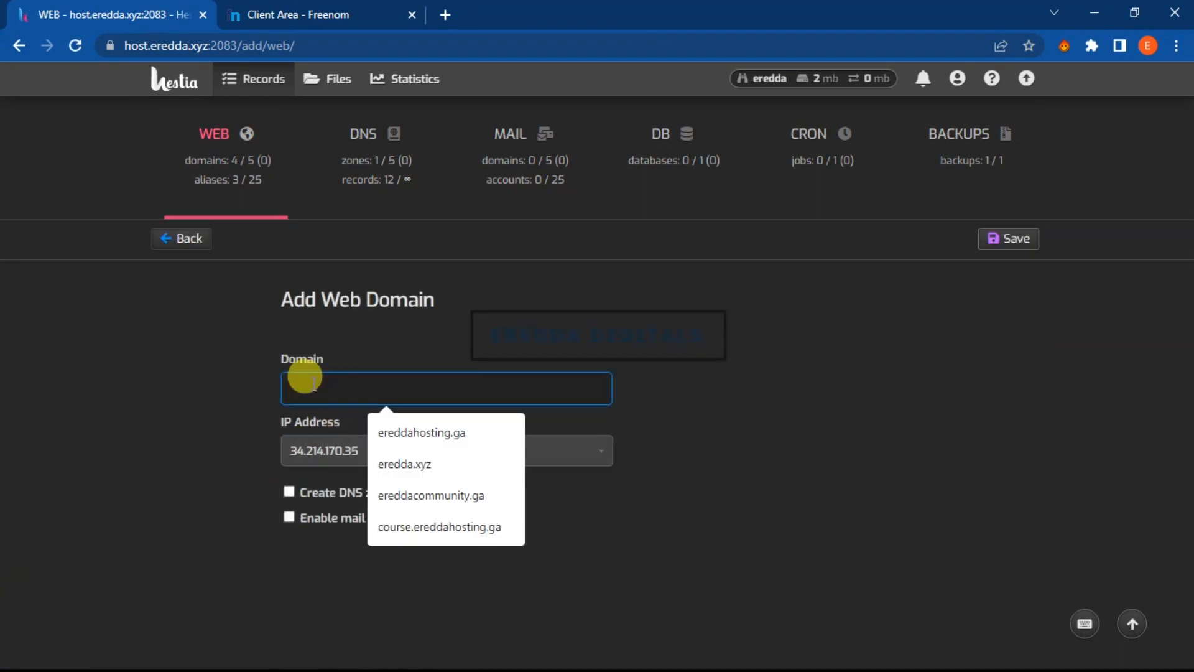
type("course")
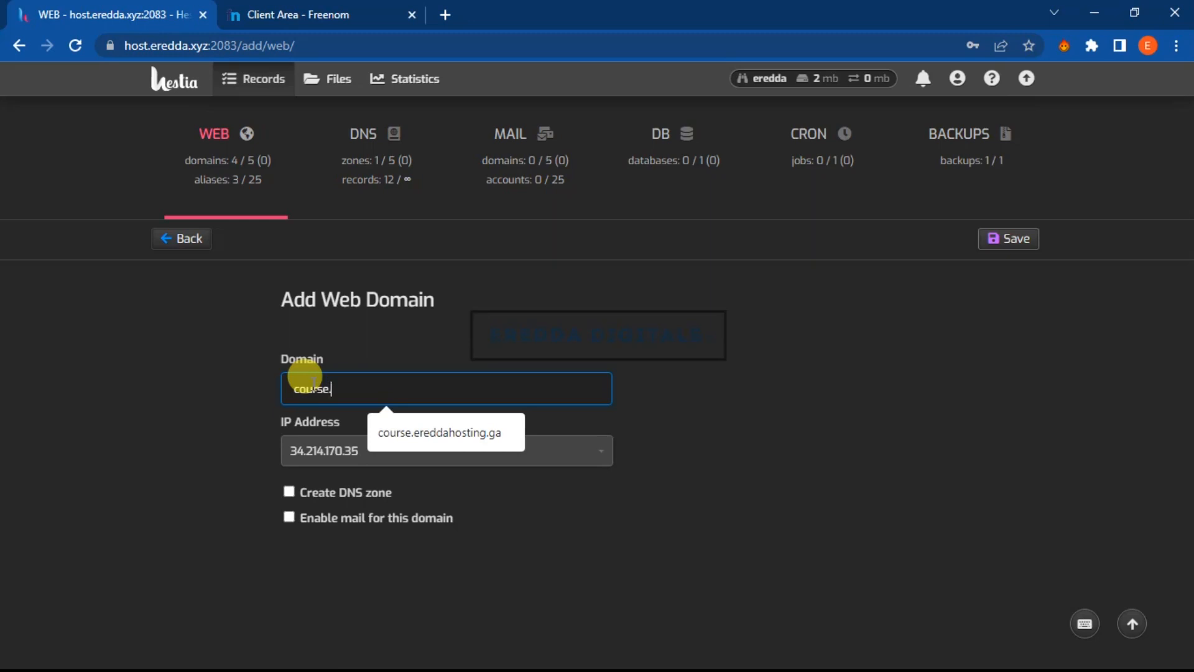
type(".")
key("ctrl+v")
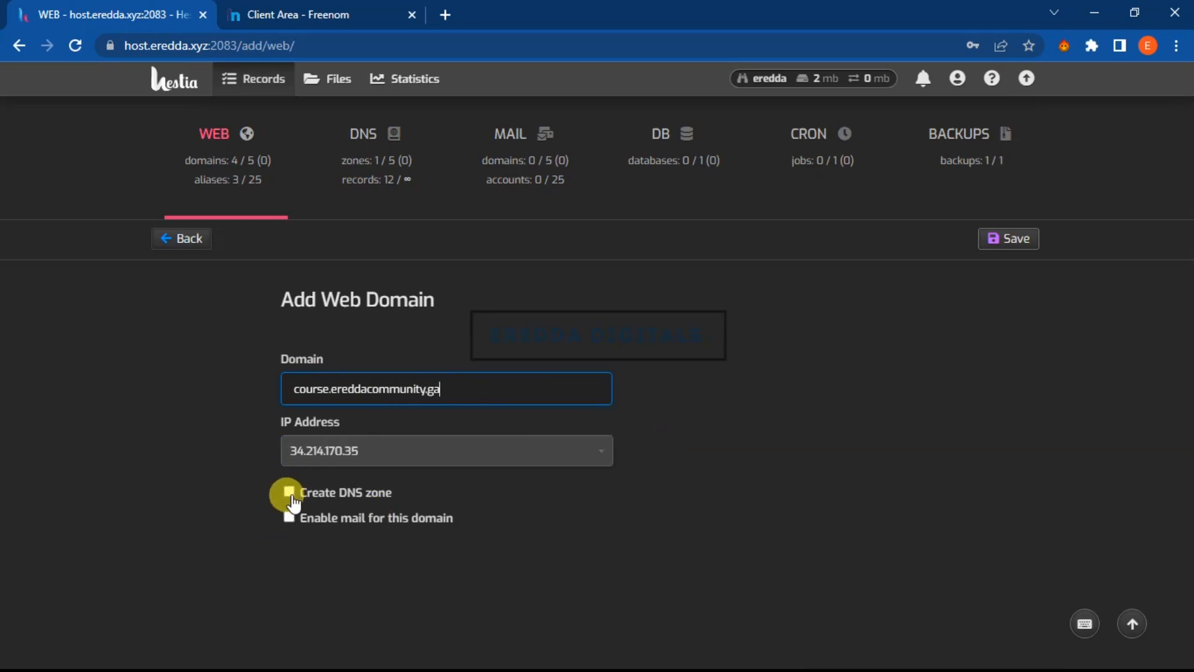
left_click(1001, 238)
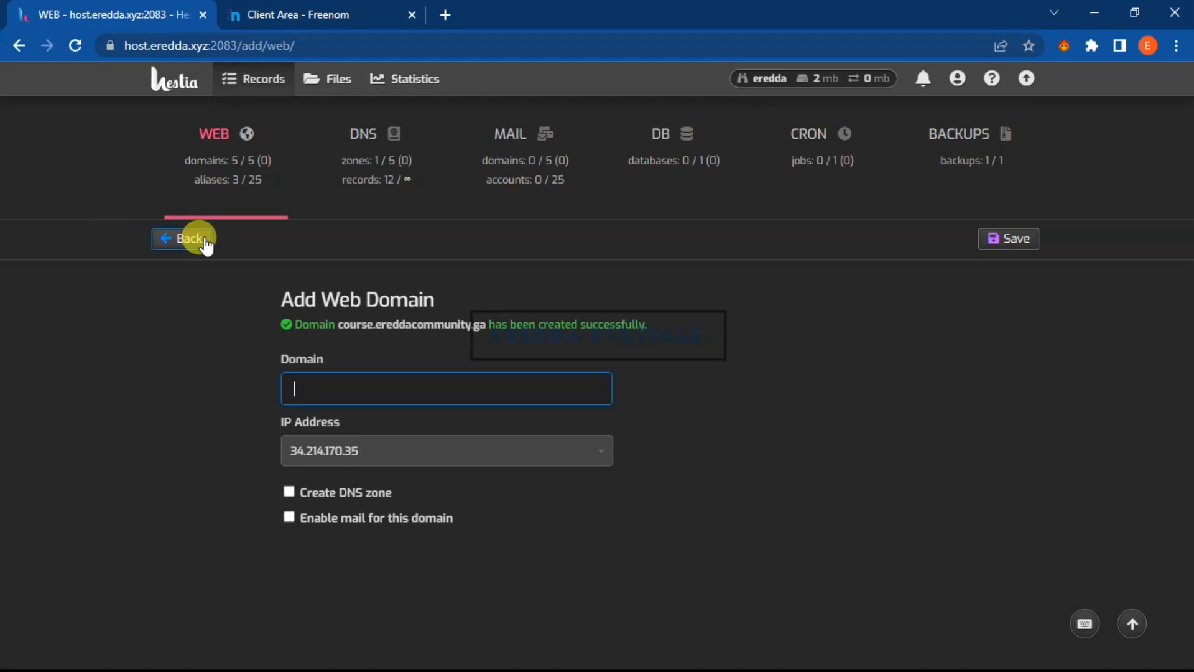
left_click(415, 330)
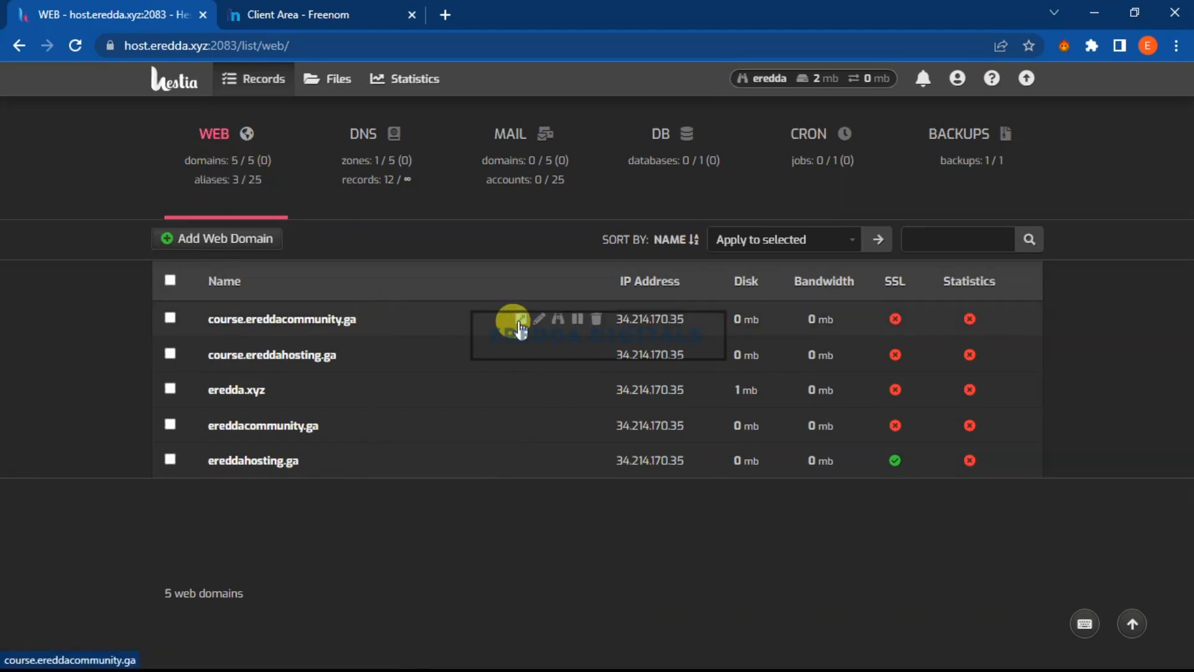
Visit course.ereddacommunity.ga from the web domain list twice to check whether the site loads, closing its page each time
left_click(517, 319)
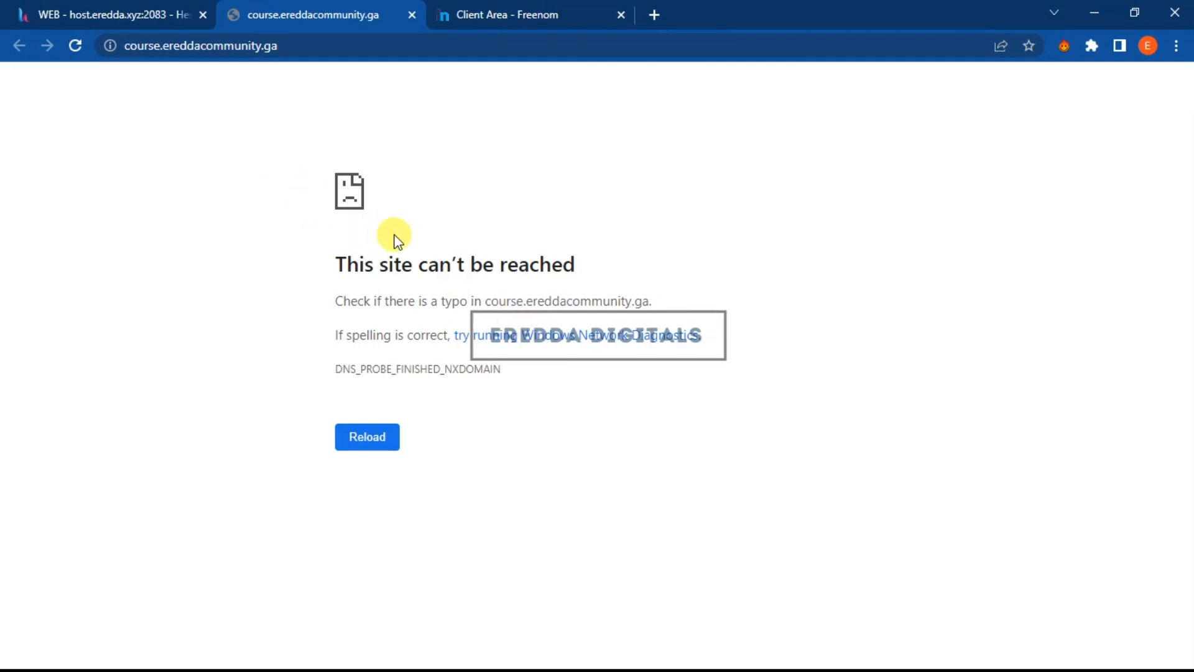
left_click(412, 15)
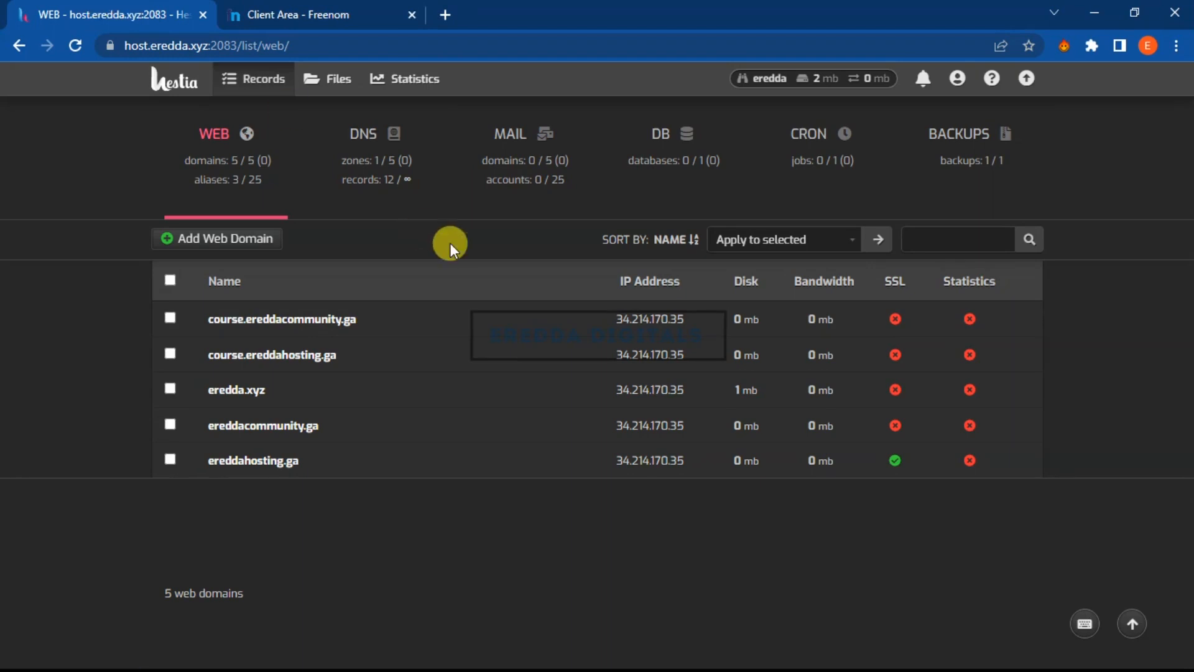
left_click(519, 320)
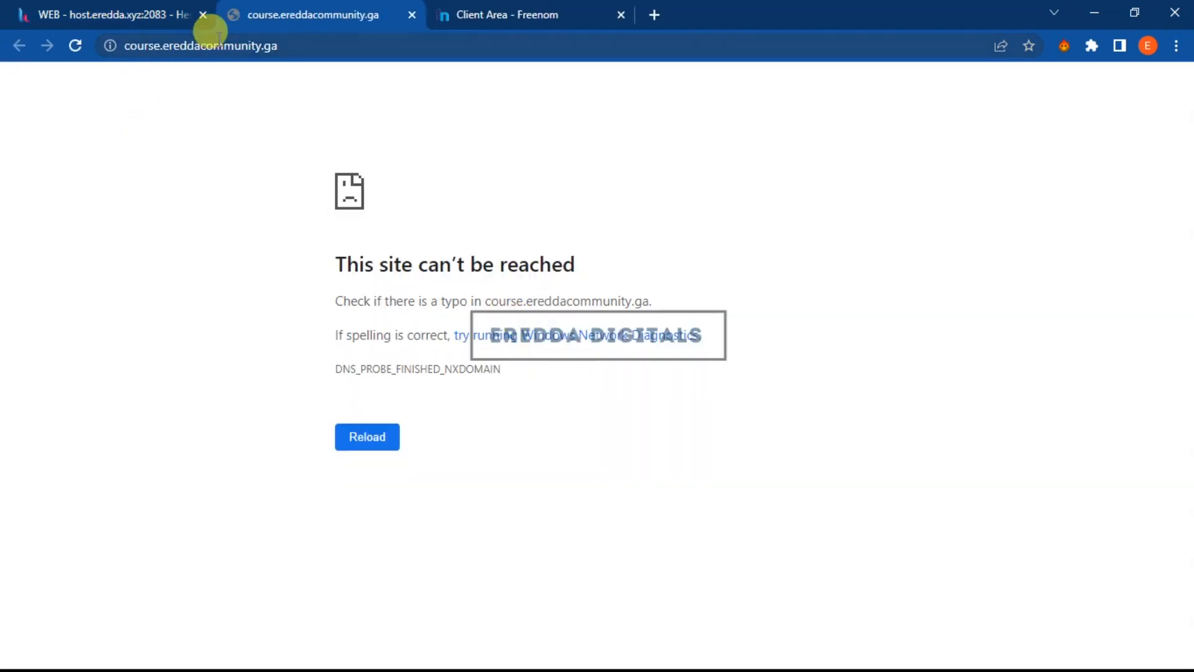
left_click(411, 15)
Recheck the course record among the ereddacommunity.ga DNS records in Freenom and return to the HestiaCP web domain list
left_click(305, 11)
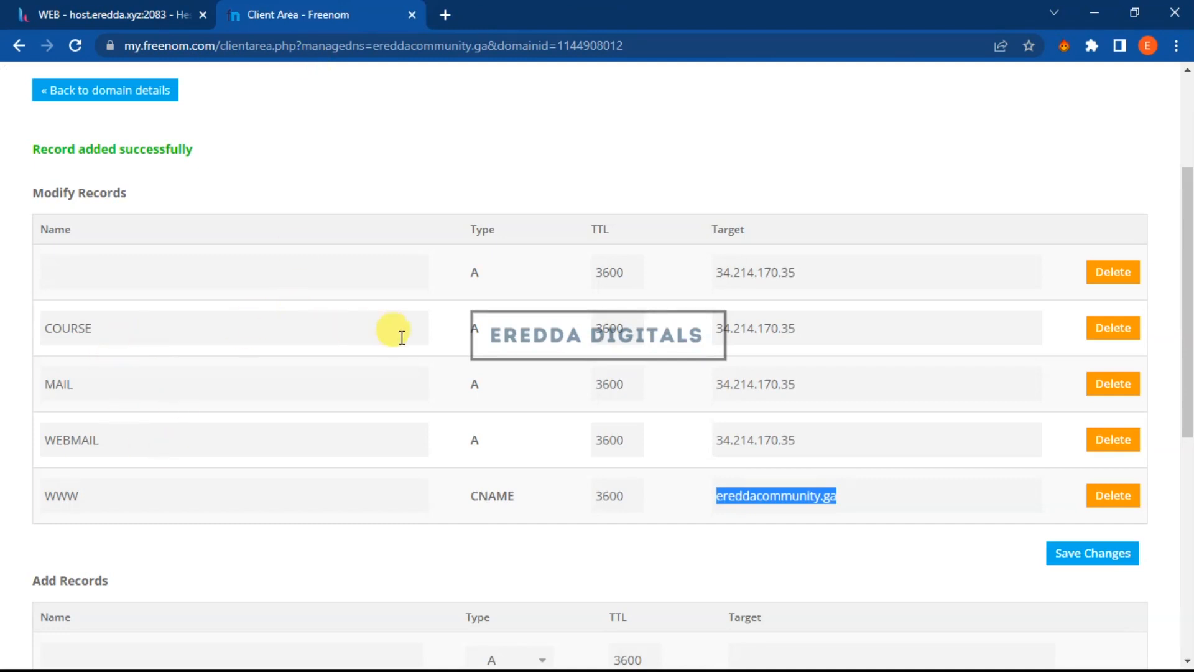
left_click(747, 543)
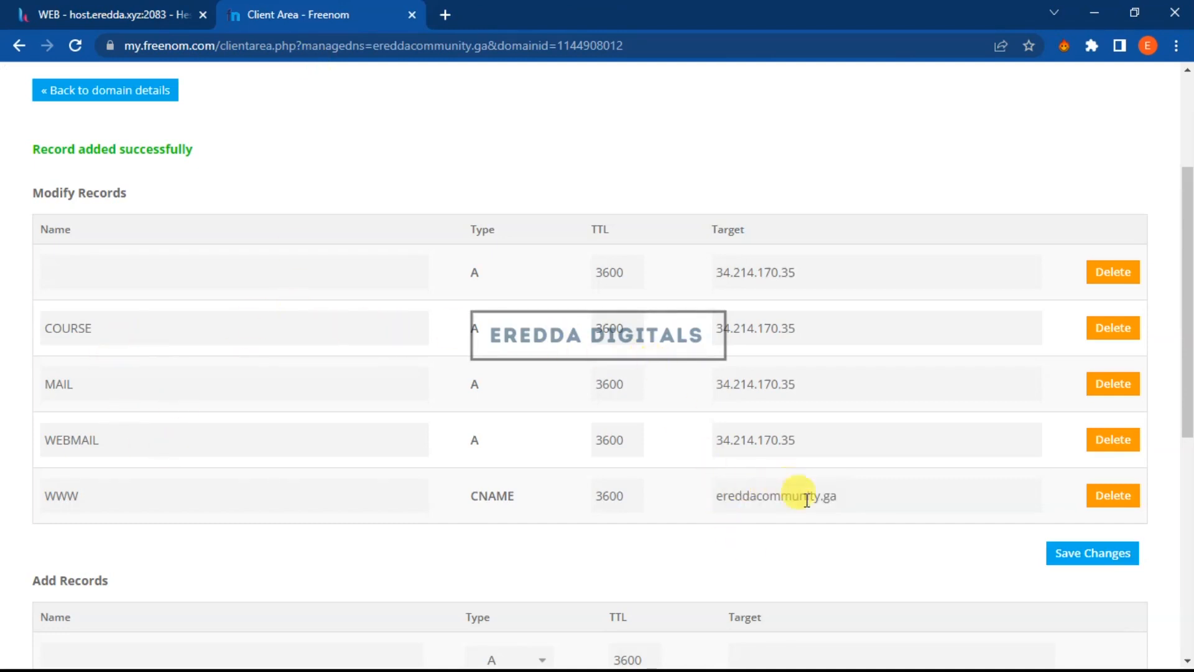
left_click(54, 7)
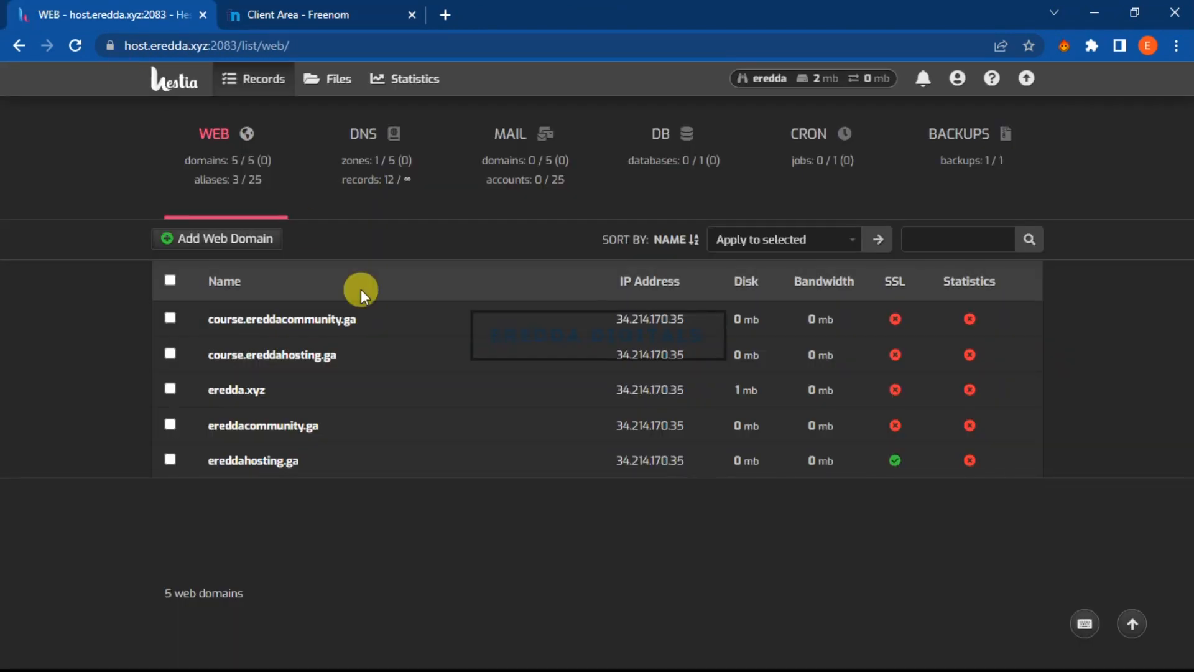
Retry visiting course.ereddacommunity.ga from HestiaCP until DNS propagation can be verified, closing its page after each check
mouse_move(363, 319)
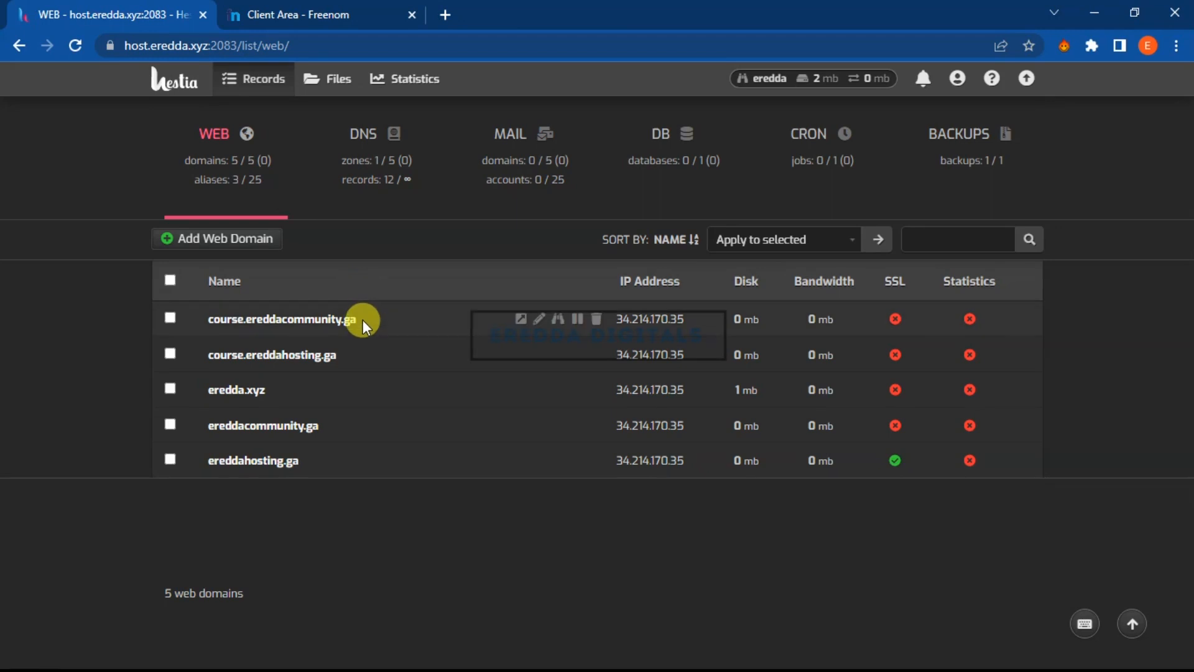
left_click(522, 317)
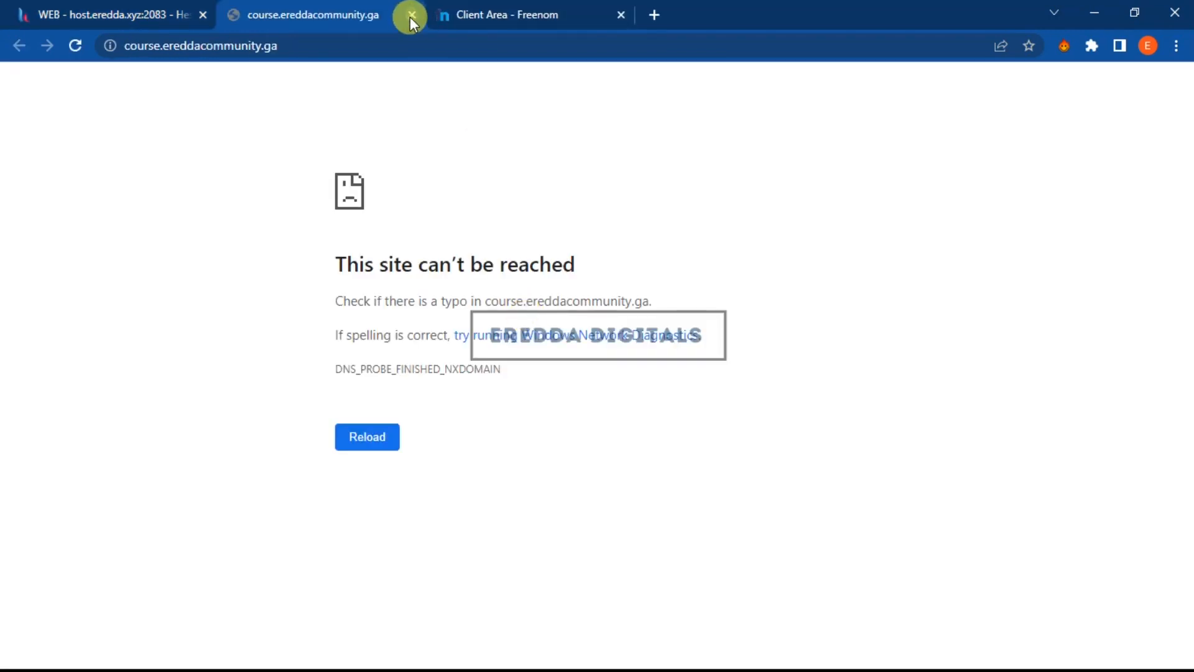
left_click(411, 15)
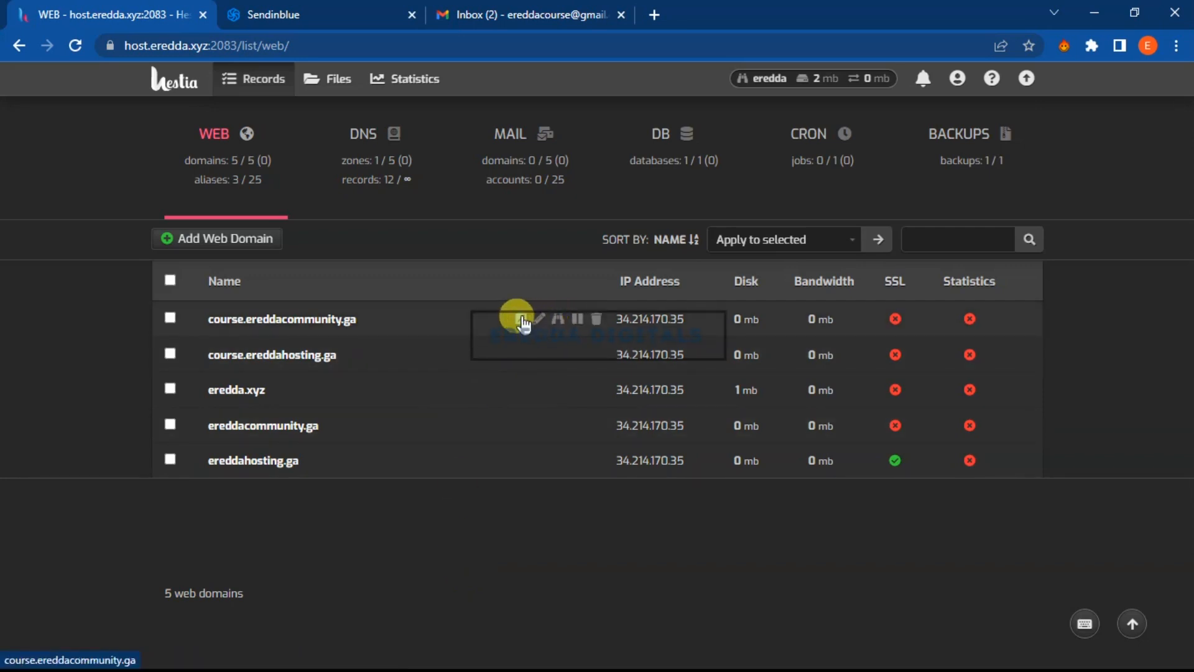
left_click(521, 319)
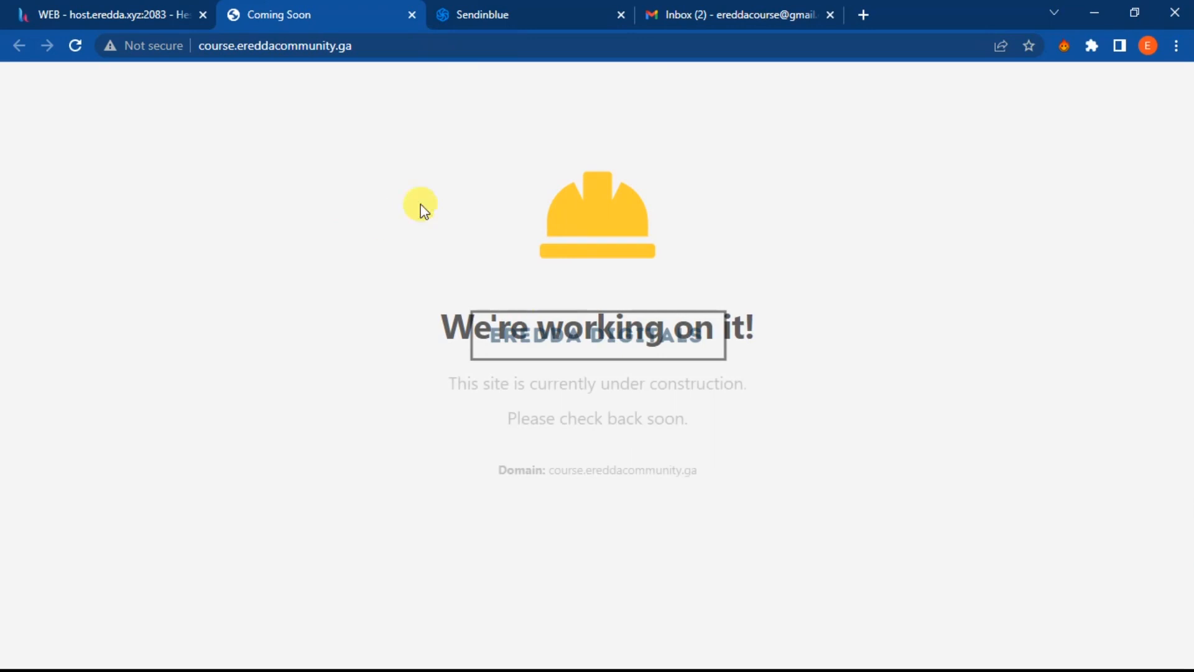
left_click(412, 15)
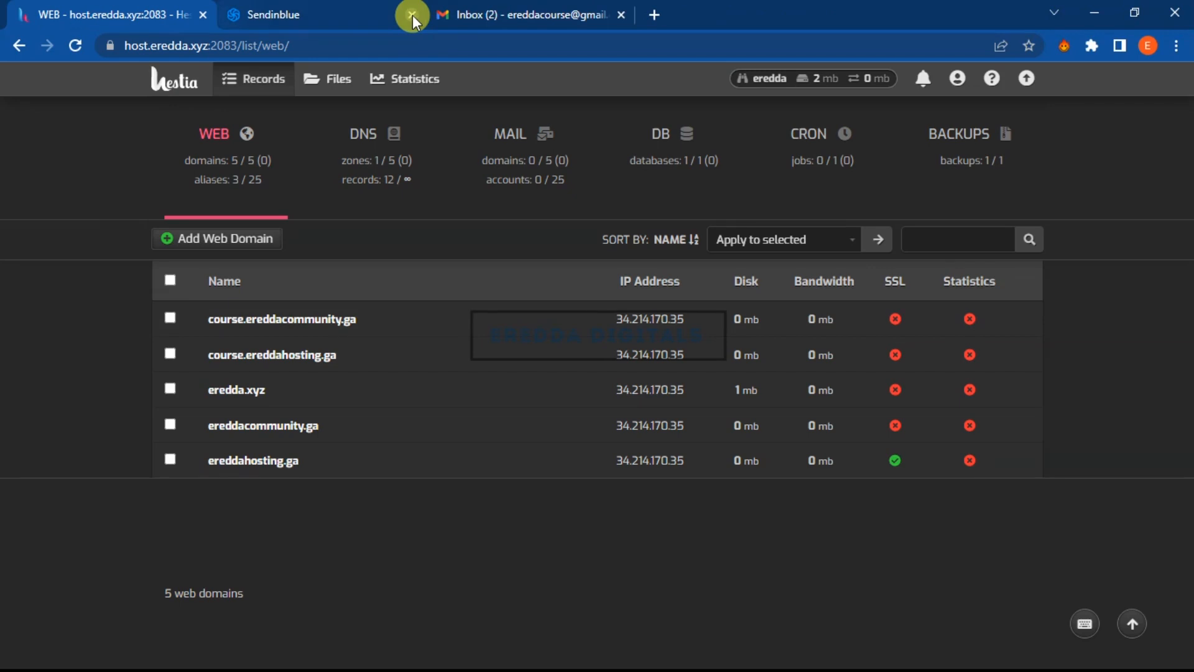